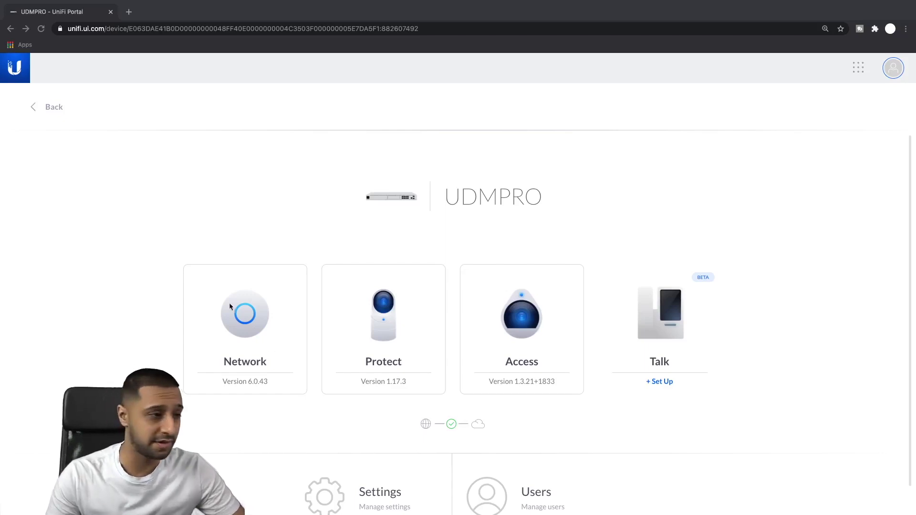
Step: Review the Network application's device list, traffic statistics, and all connected clients
left_click(242, 342)
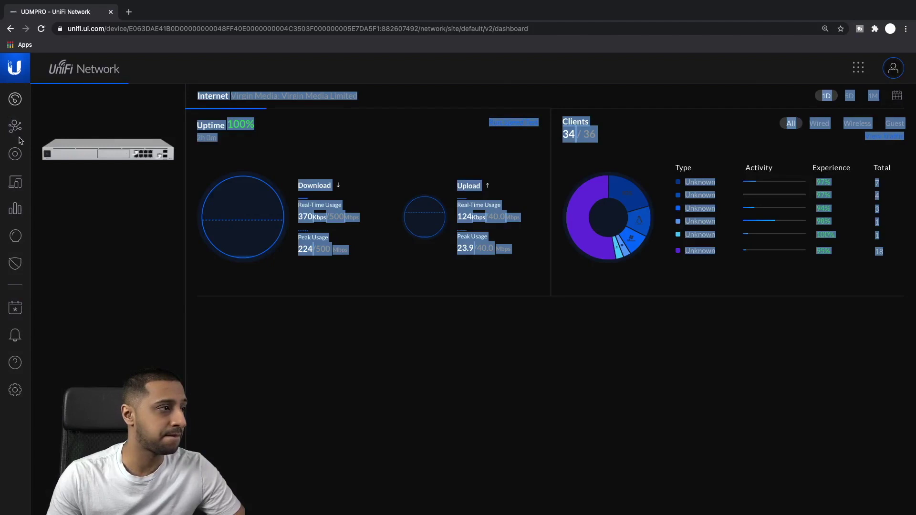
left_click(15, 153)
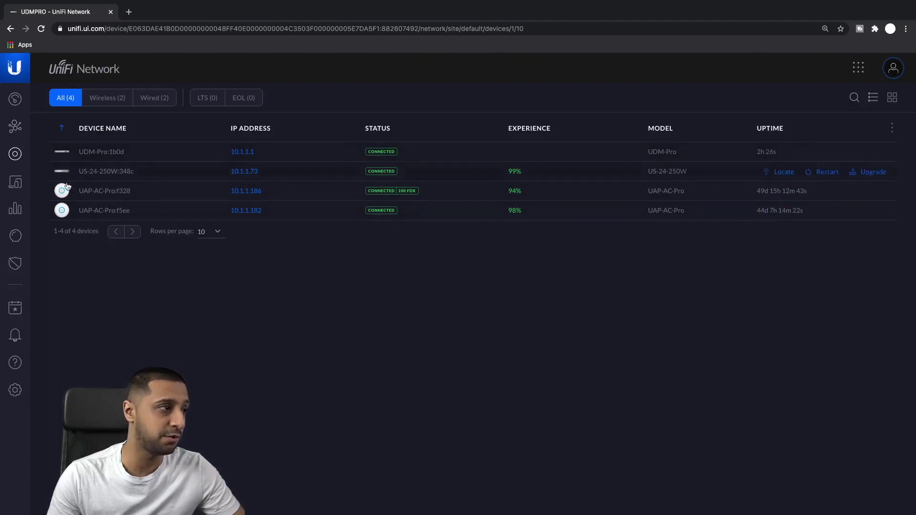
left_click(16, 208)
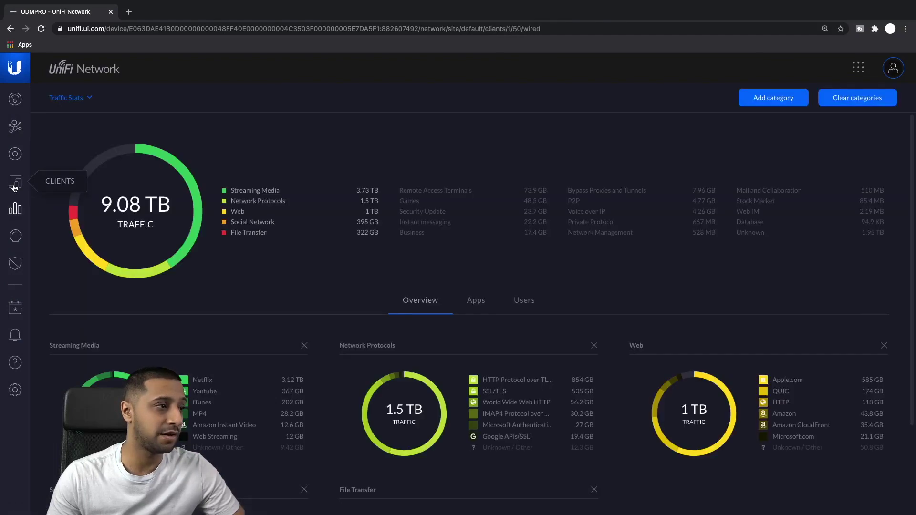
left_click(15, 187)
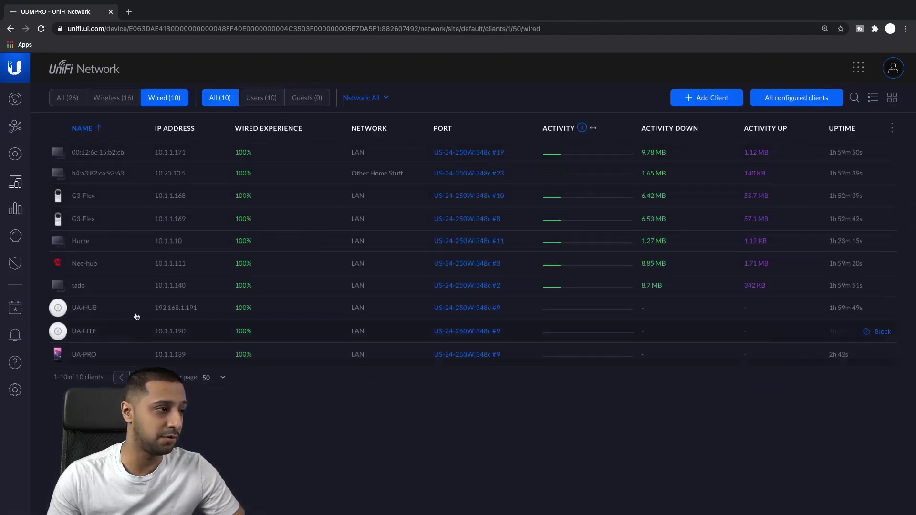
left_click(67, 98)
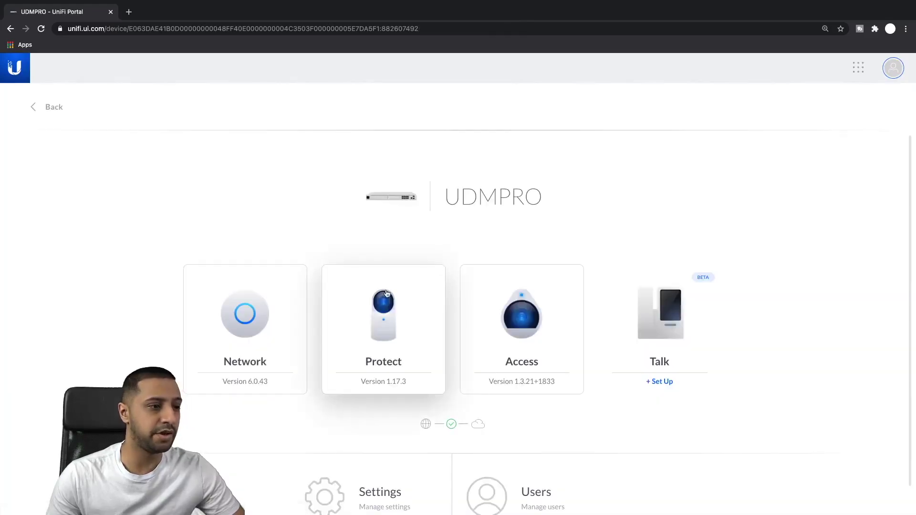
Step: Review the Protect application's camera devices and recent activity events, and return to the UDMPRO portal
left_click(387, 311)
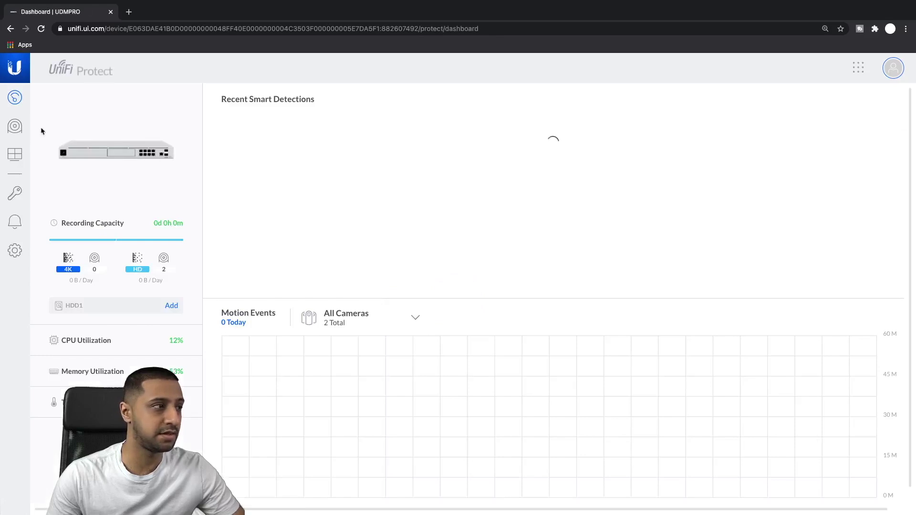
left_click(15, 126)
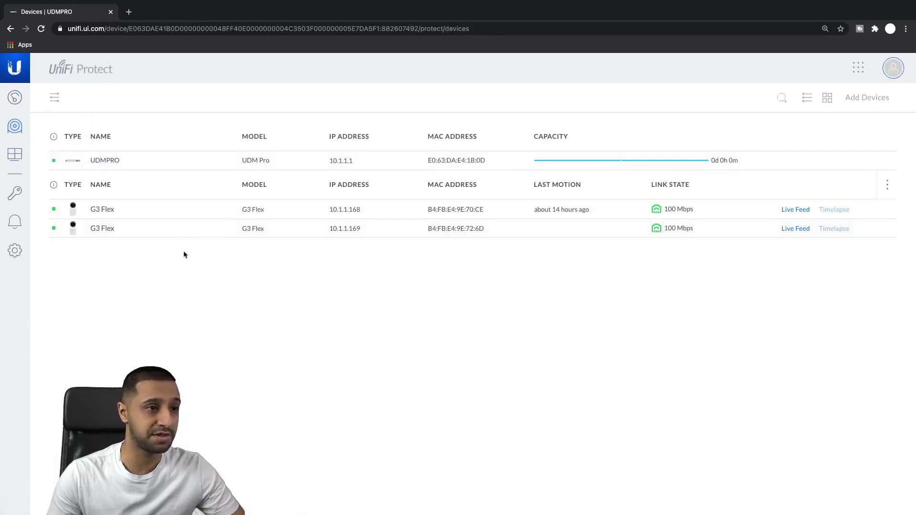
left_click(14, 222)
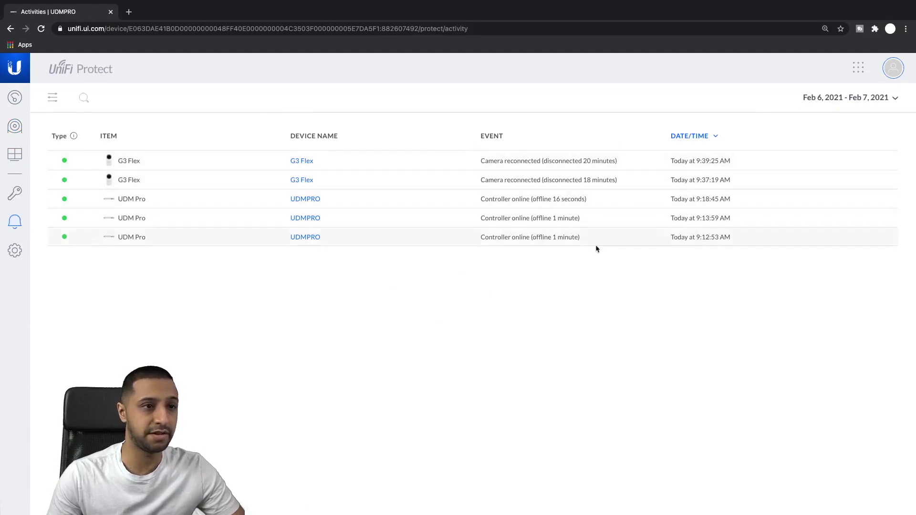
left_click(16, 71)
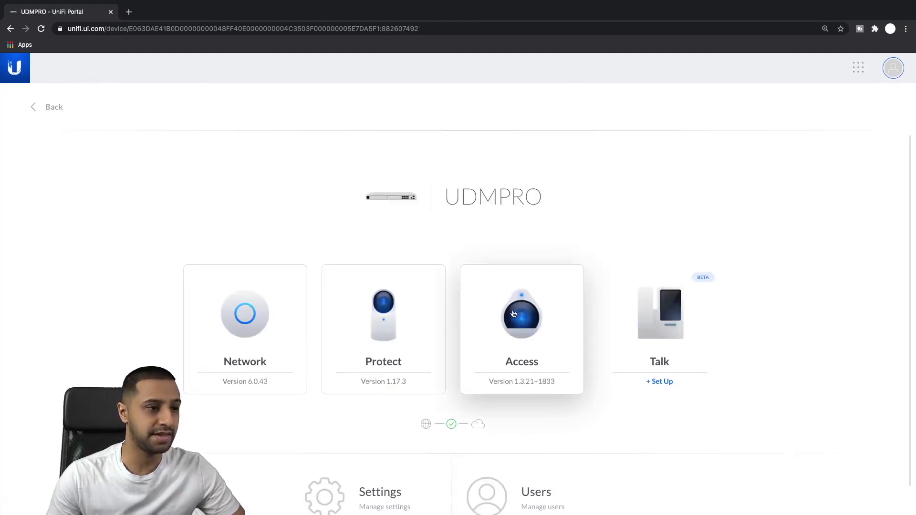
Step: Review the Access application's hardware elements, policies, schedules, holiday groups, visitors, and users
left_click(511, 310)
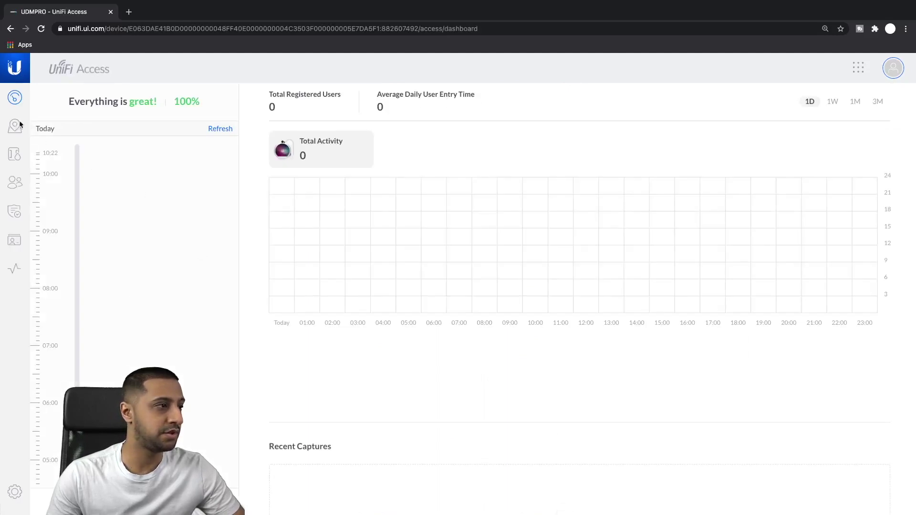
left_click(14, 157)
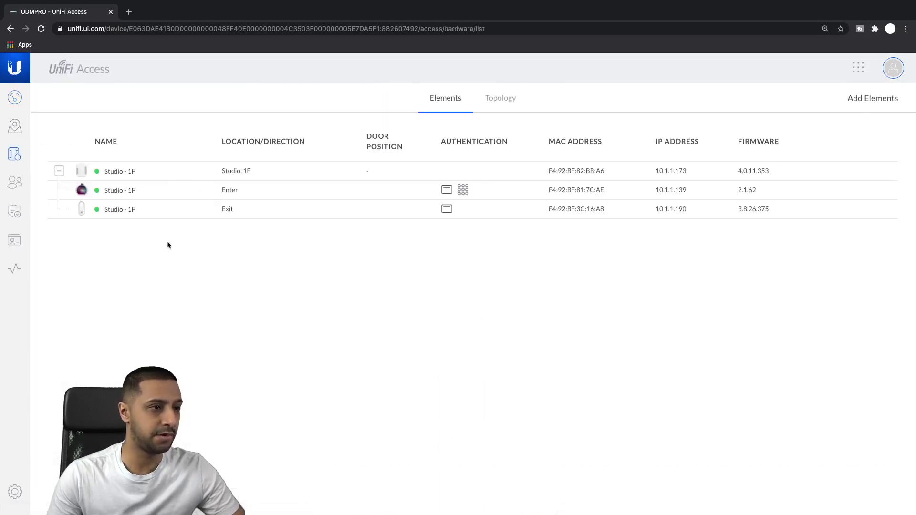
left_click(15, 220)
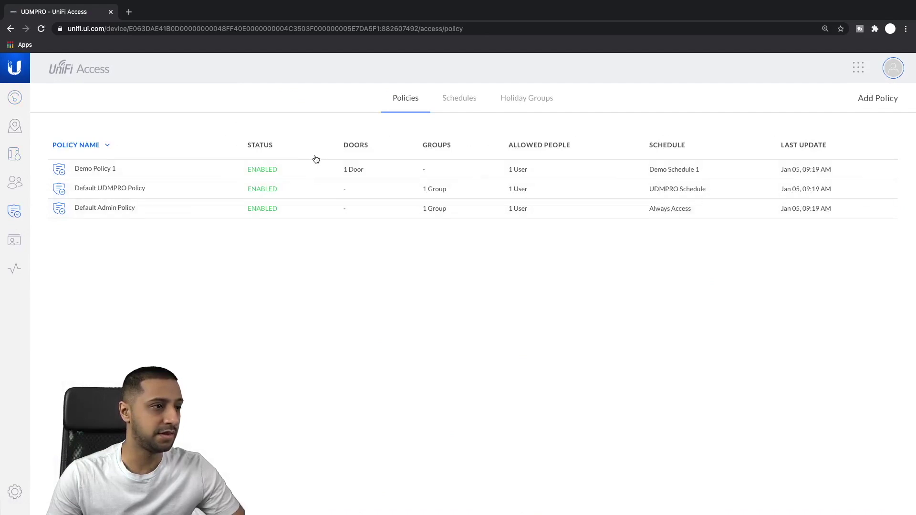
left_click(15, 240)
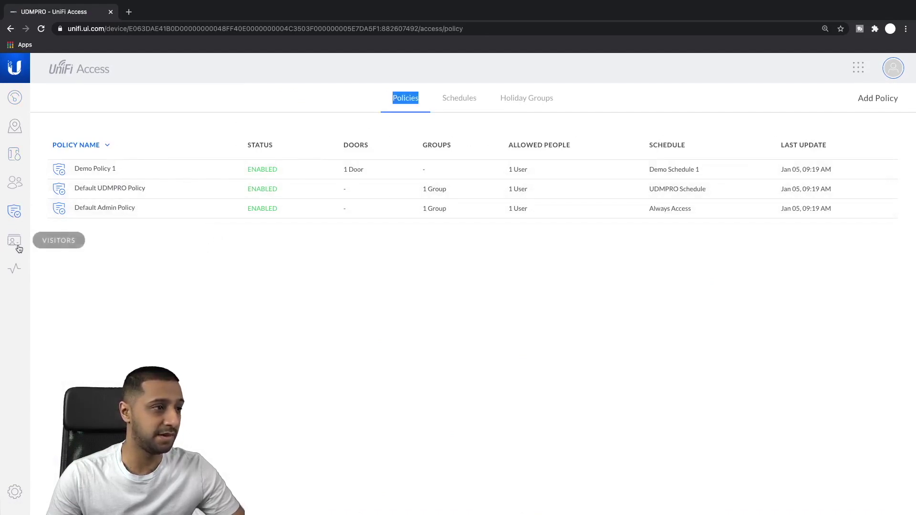
left_click(450, 96)
left_click(534, 103)
left_click(486, 105)
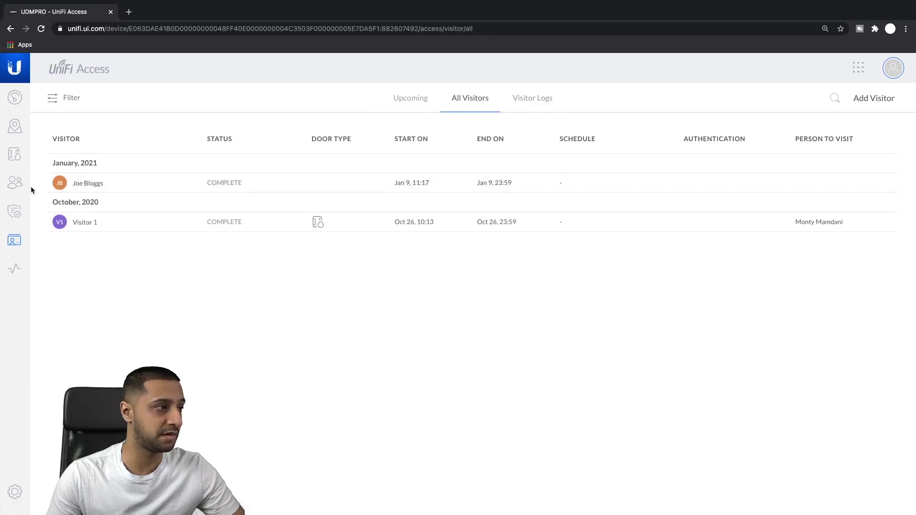
left_click(15, 182)
left_click(492, 106)
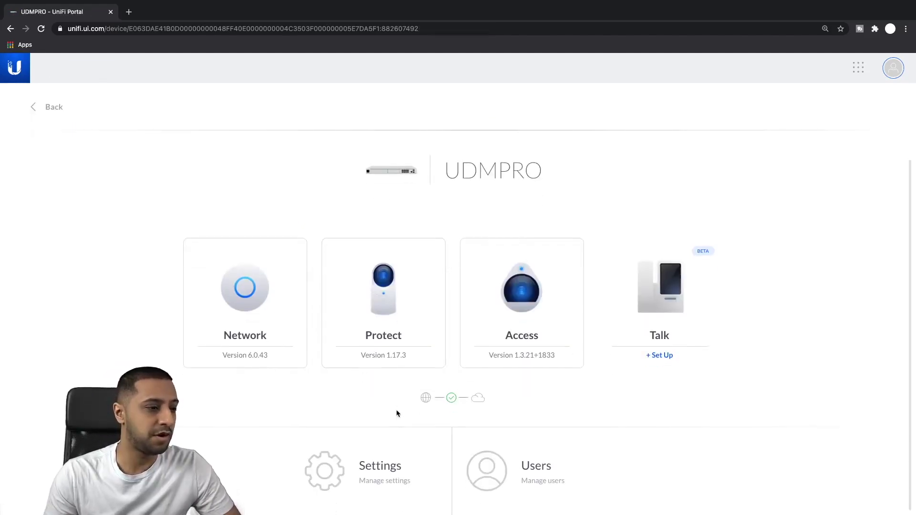
Step: Examine the UDMPRO console's advanced settings down to the Factory Reset option, and return to the portal
left_click(346, 459)
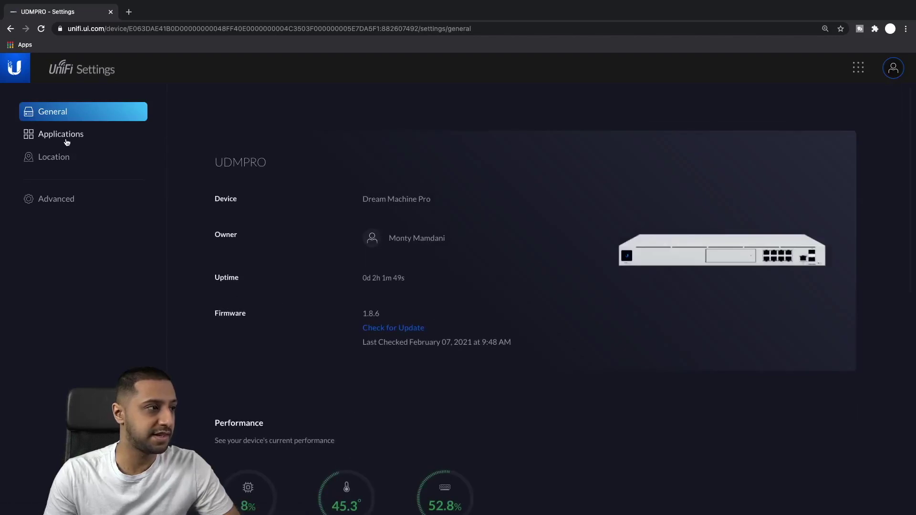
left_click(64, 193)
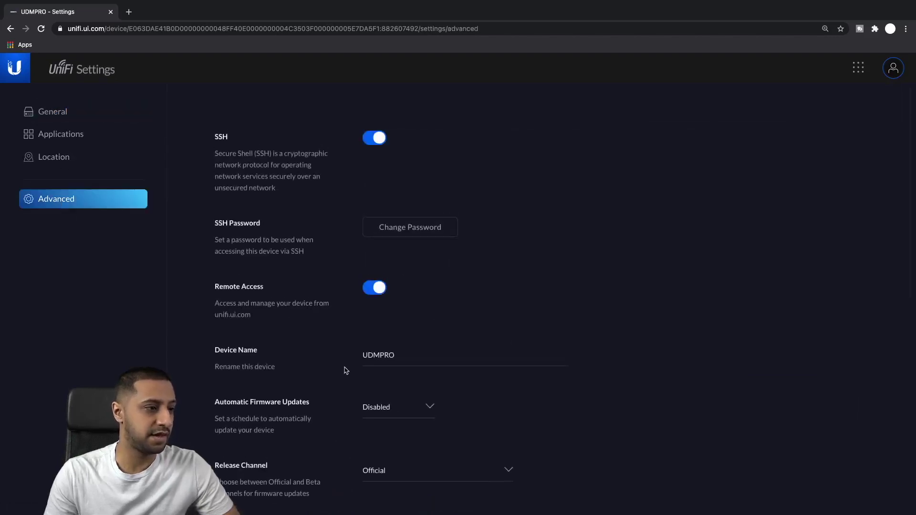
scroll(420, 362, "down", 10)
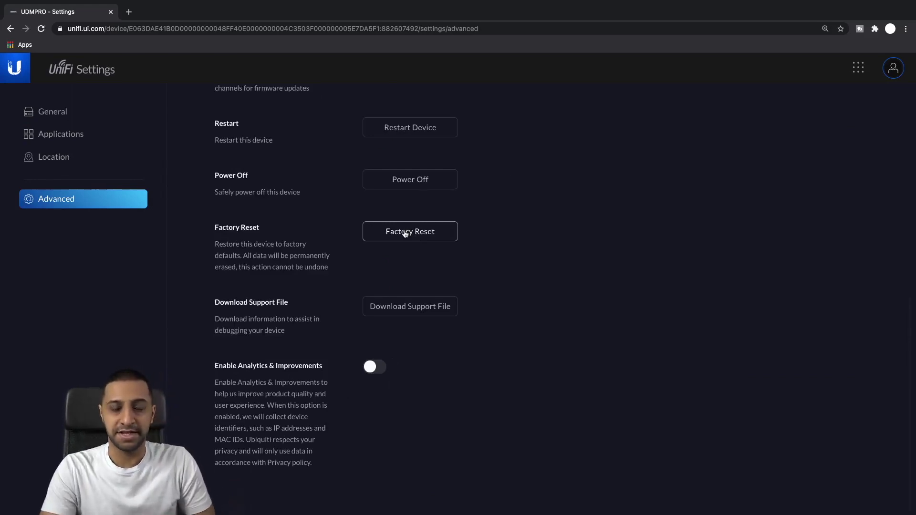
left_click(16, 69)
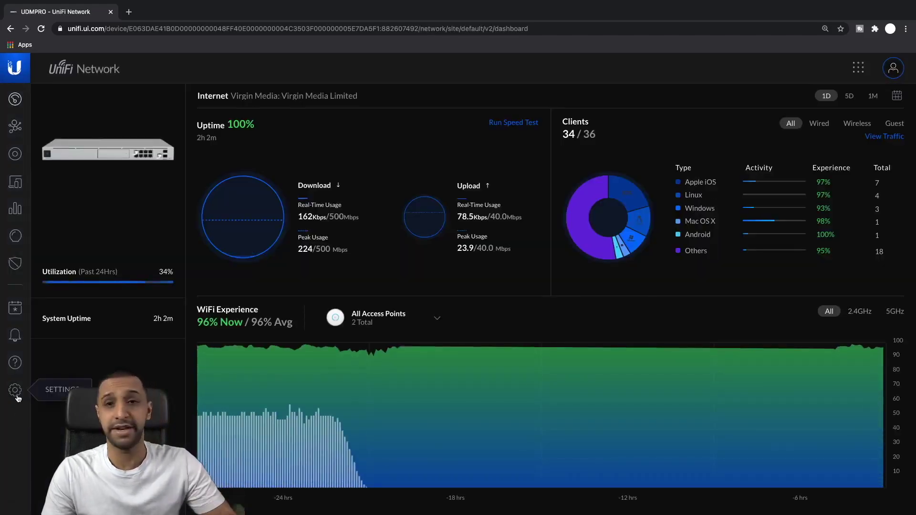
Step: Examine the Network application's Update / Restore maintenance options in System Settings and look into the Classic Settings
left_click(16, 392)
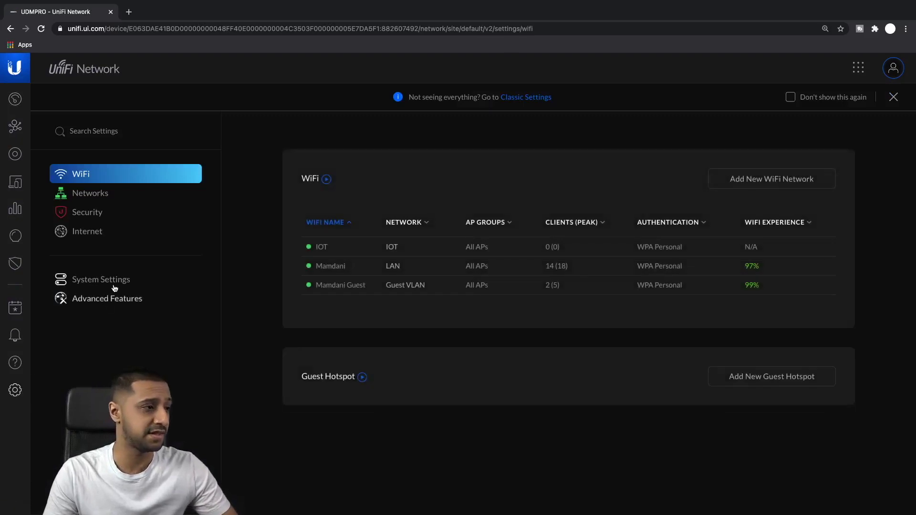
left_click(101, 280)
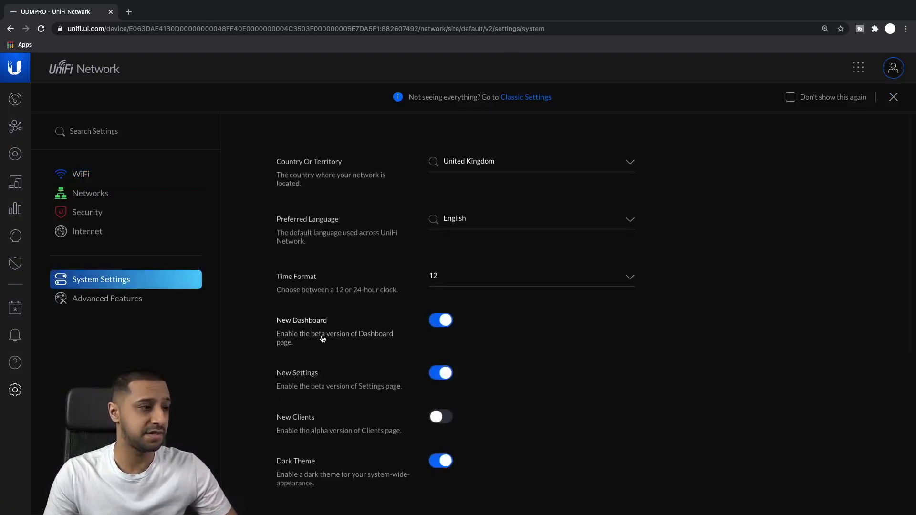
scroll(458, 377, "down", 5)
left_click(423, 330)
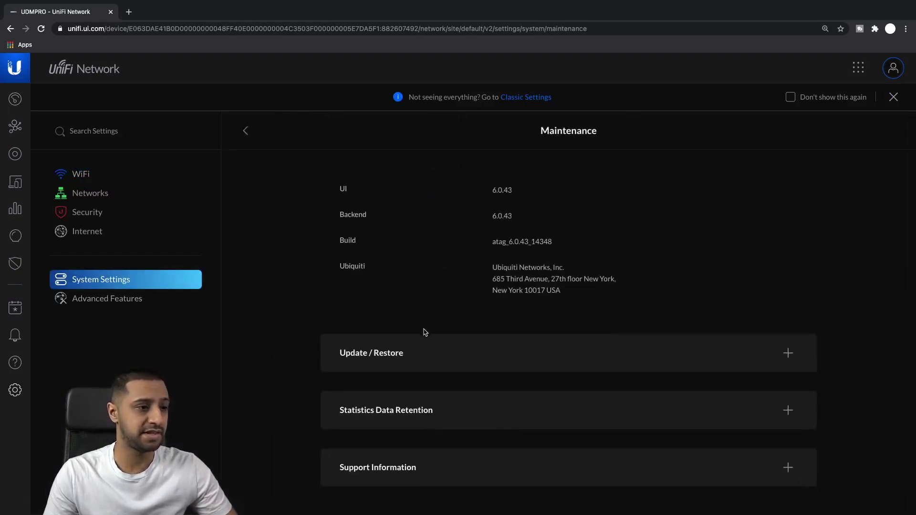
left_click(413, 357)
scroll(431, 340, "down", 6)
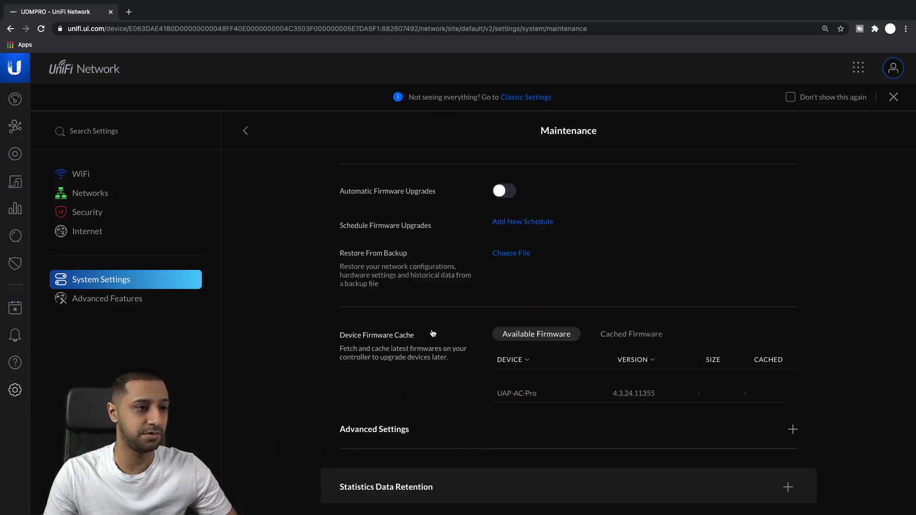
scroll(465, 310, "up", 3)
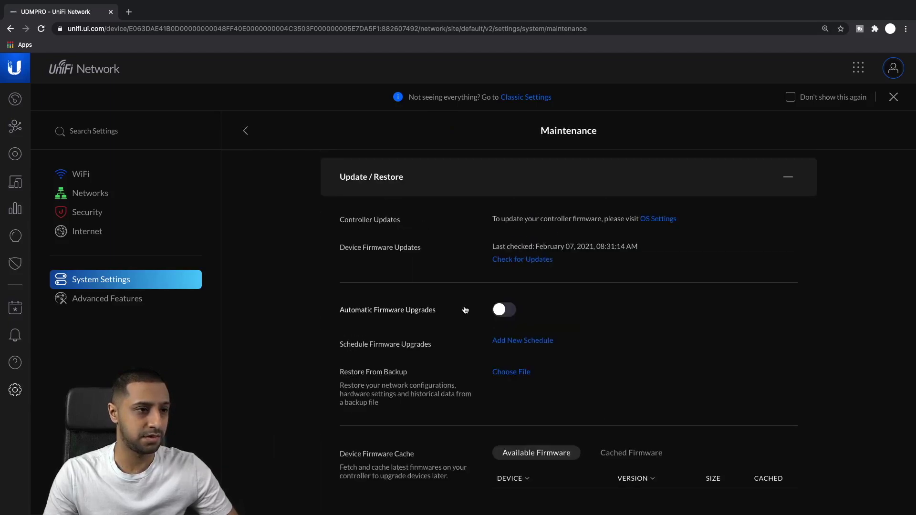
left_click(522, 97)
left_click(143, 452)
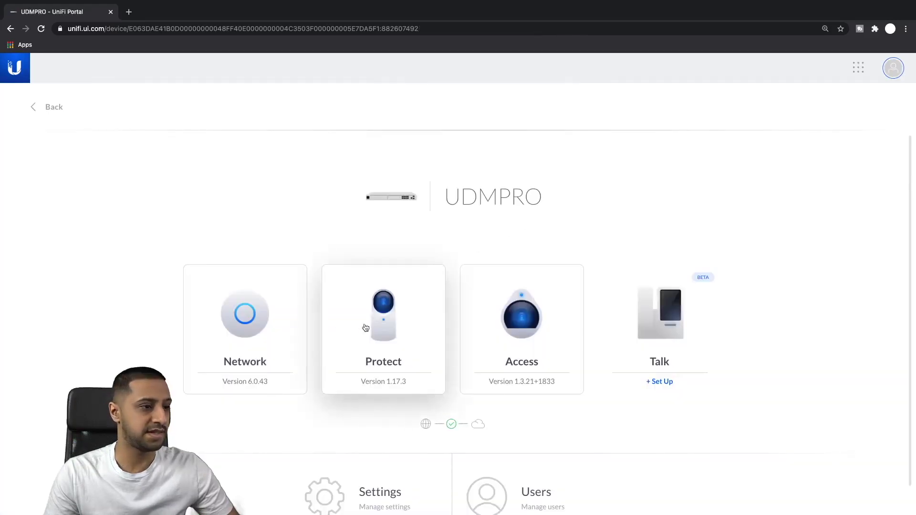
Step: Examine the Backups section in the Protect application's general settings
left_click(376, 320)
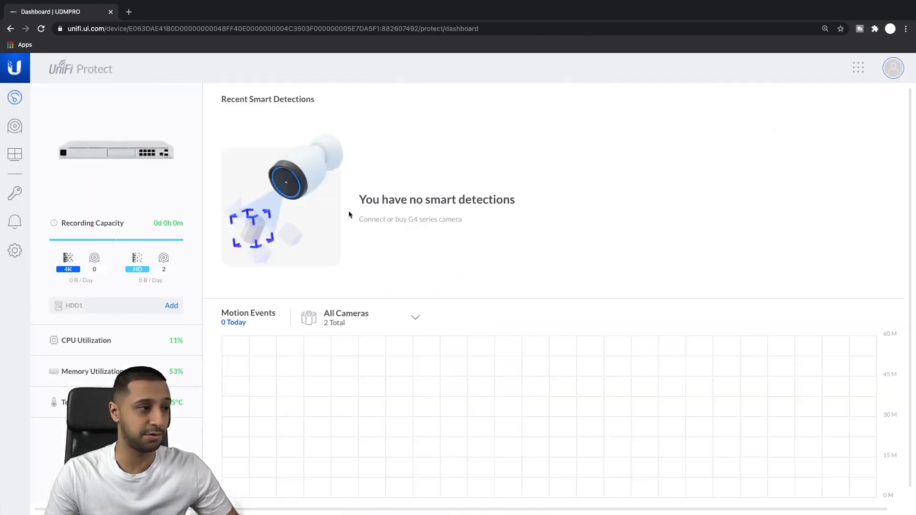
left_click(15, 251)
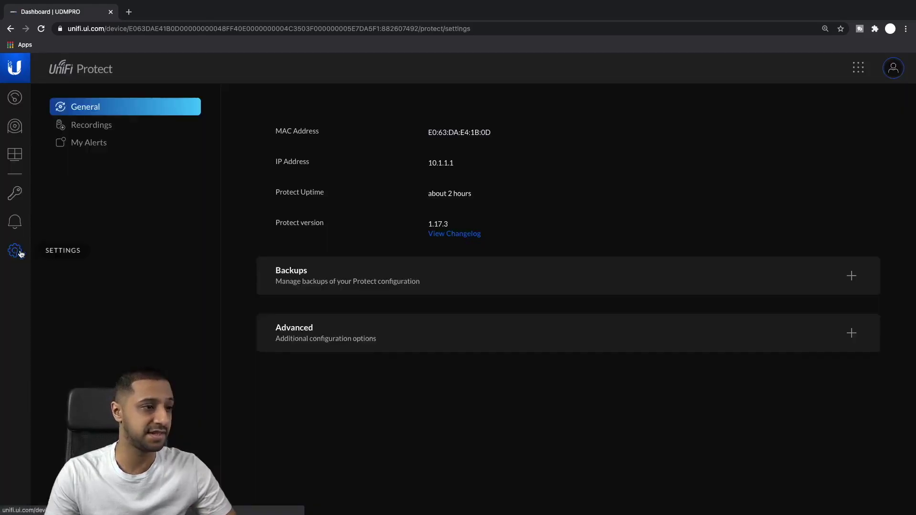
left_click(344, 282)
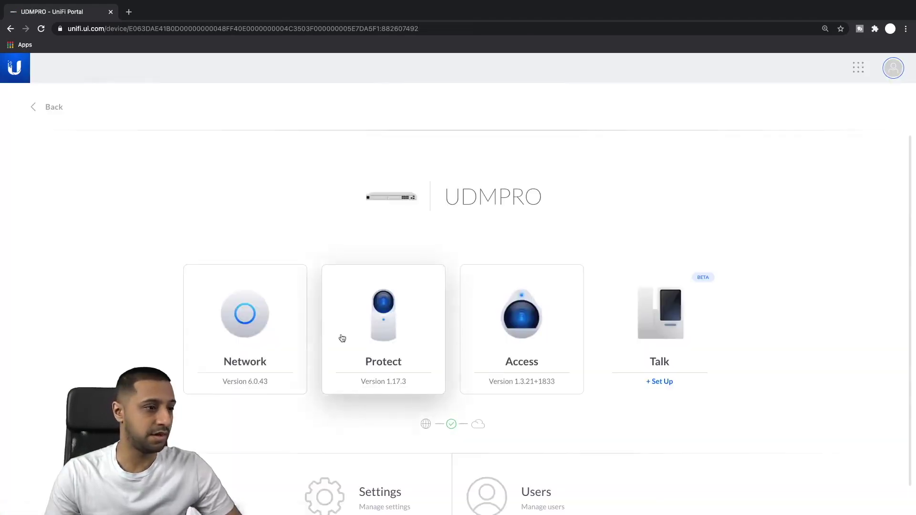
Step: Examine the Access application's Backups and Recovery settings, opening the backup file download and cancelling it
left_click(567, 324)
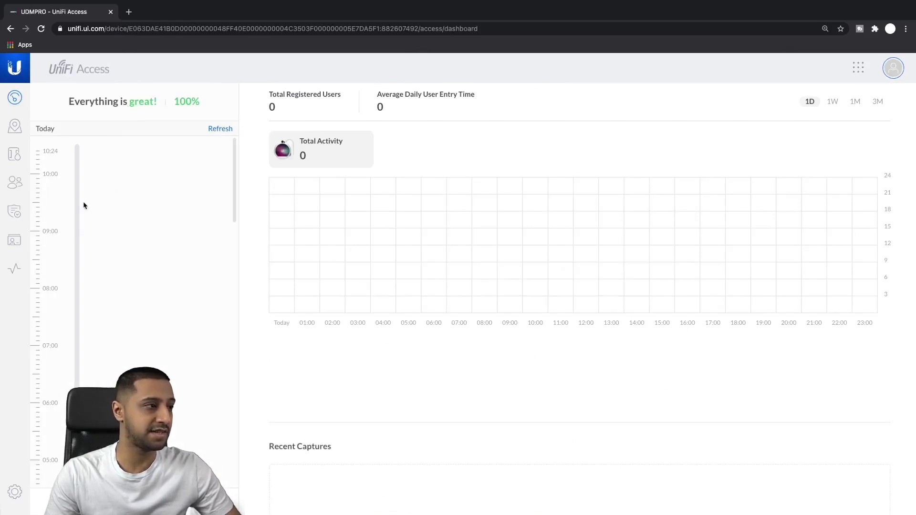
left_click(15, 492)
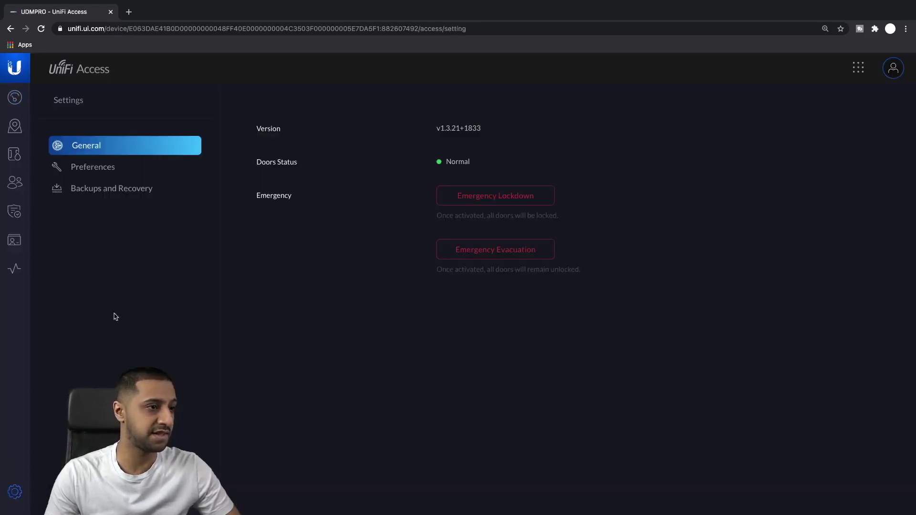
left_click(104, 197)
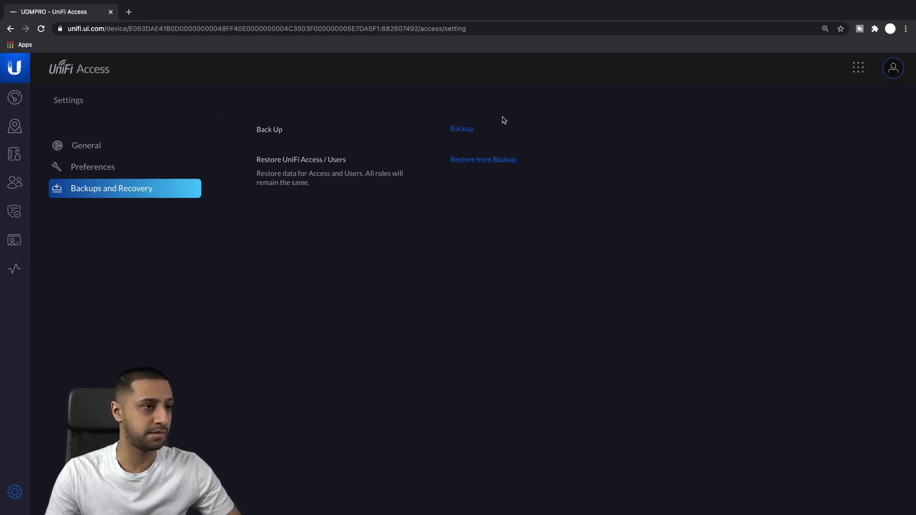
left_click(461, 129)
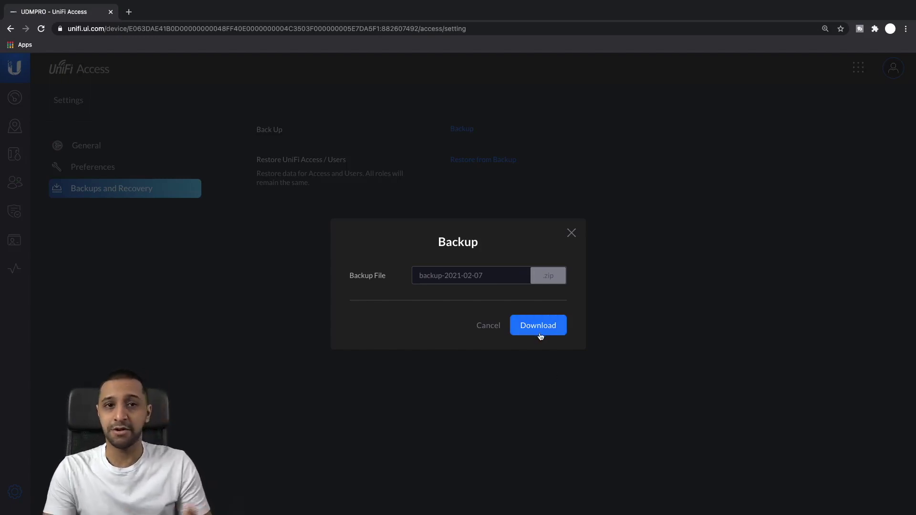
left_click(488, 326)
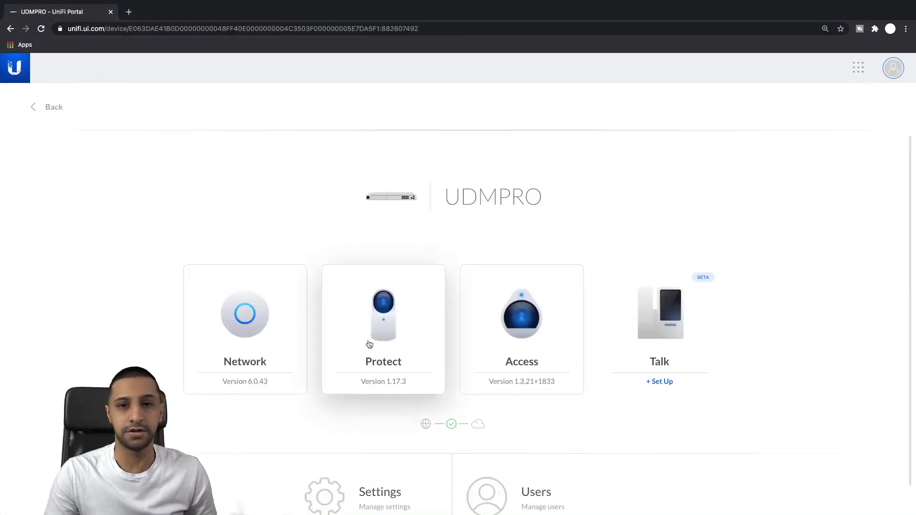
Step: Factory reset the UDMPRO console from its advanced settings and confirm the reset
left_click(348, 488)
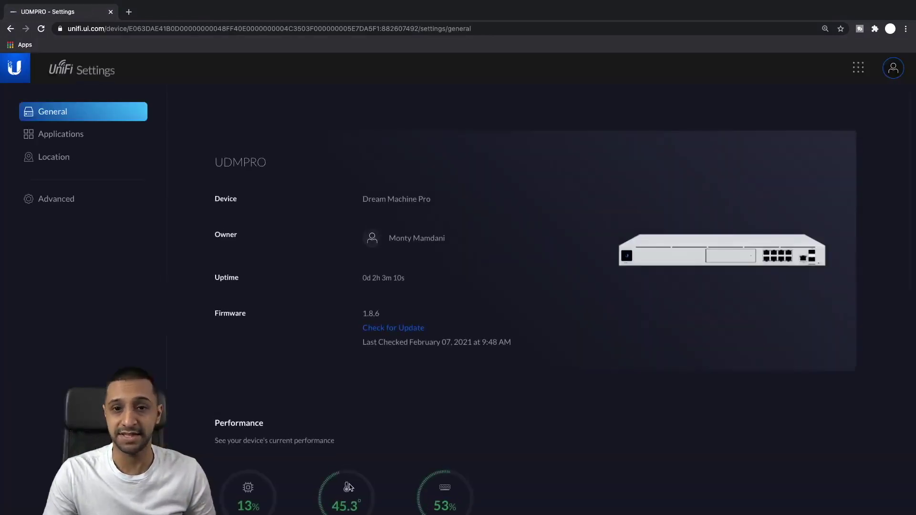
left_click(76, 200)
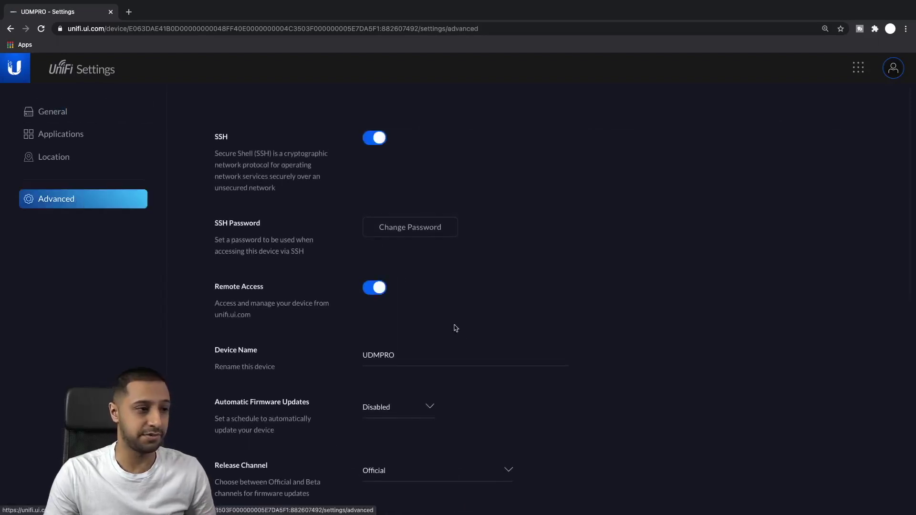
scroll(456, 350, "down", 8)
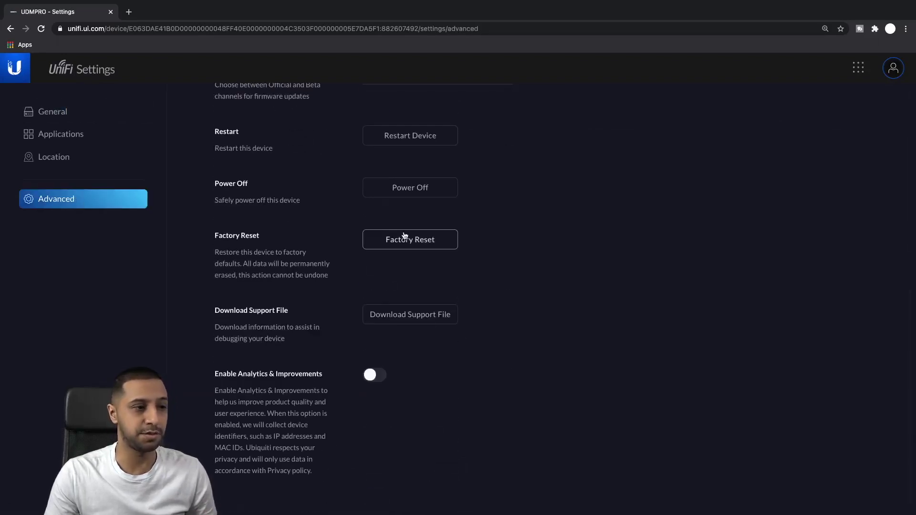
left_click(419, 248)
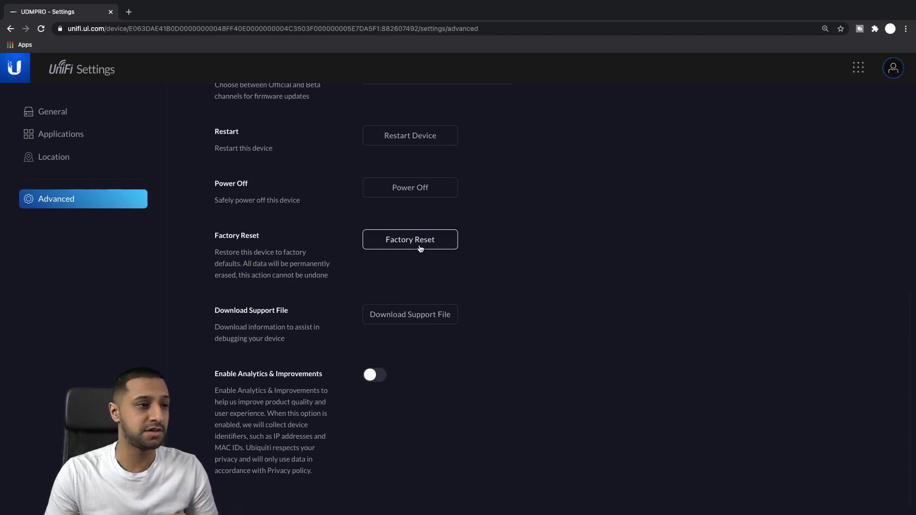
left_click(529, 331)
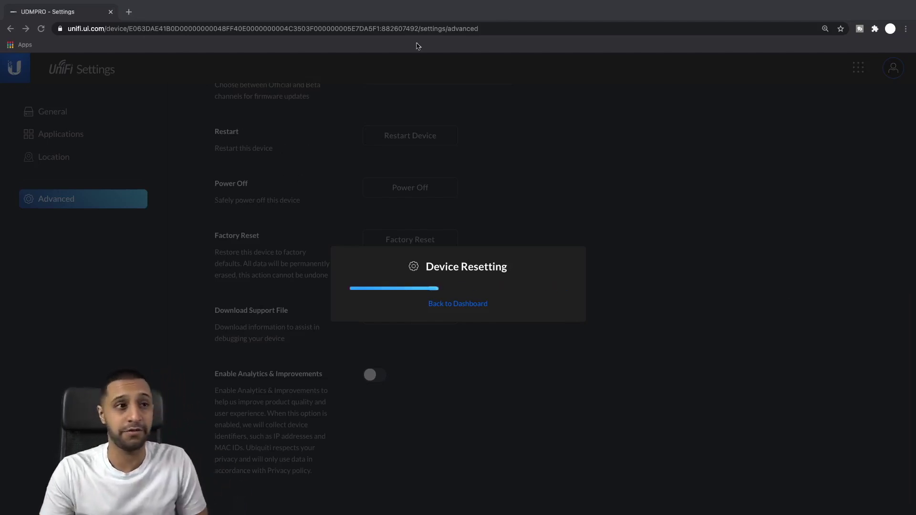
Step: Turn off Wi-Fi in the Mac's network preferences and check the IP address of the wired USB 10/100/1000 LAN connection
mouse_move(756, 3)
left_click(799, 6)
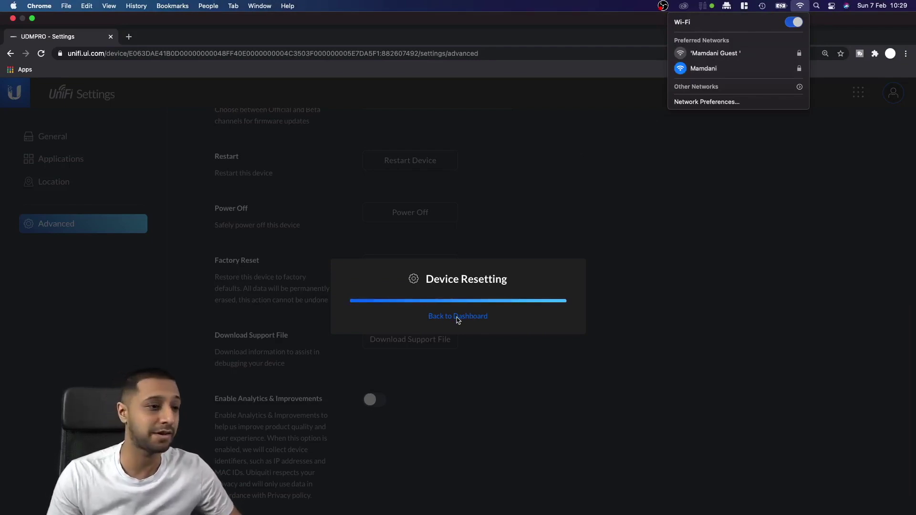
left_click_drag(509, 281, 468, 289)
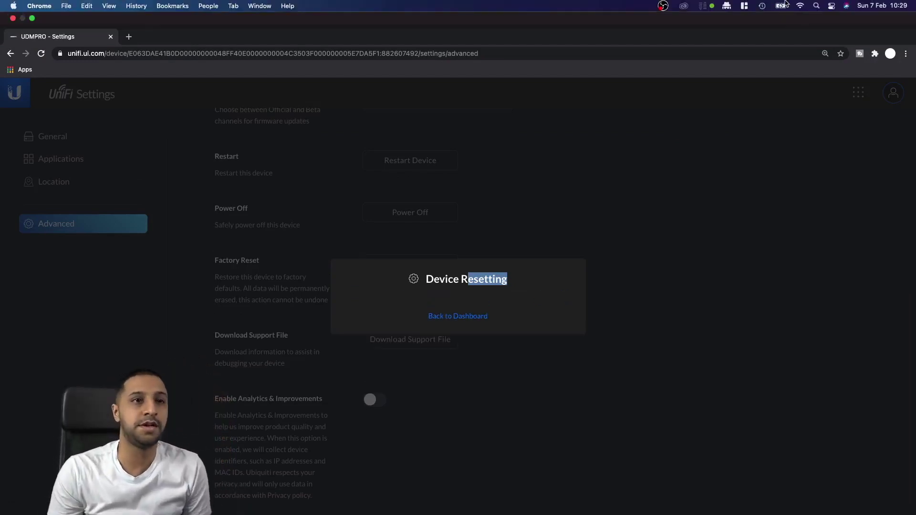
left_click(799, 6)
left_click(705, 102)
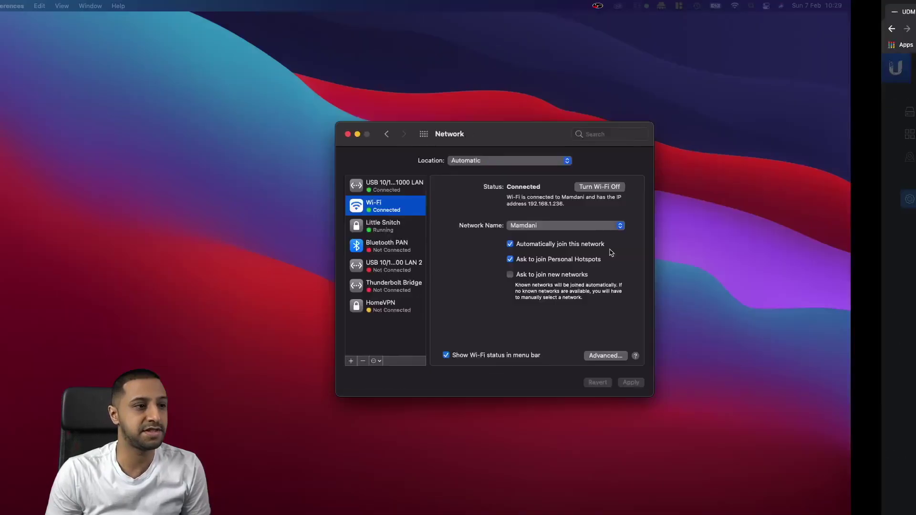
left_click(344, 177)
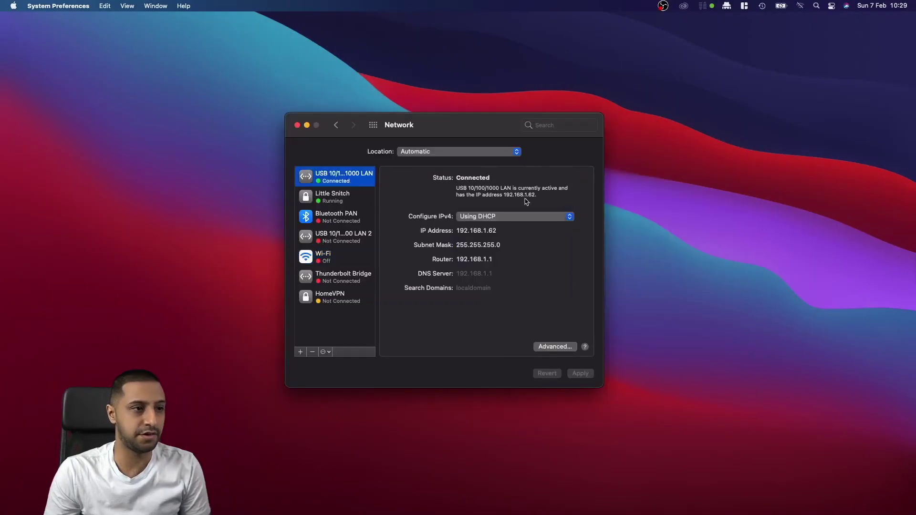
left_click_drag(508, 197, 547, 195)
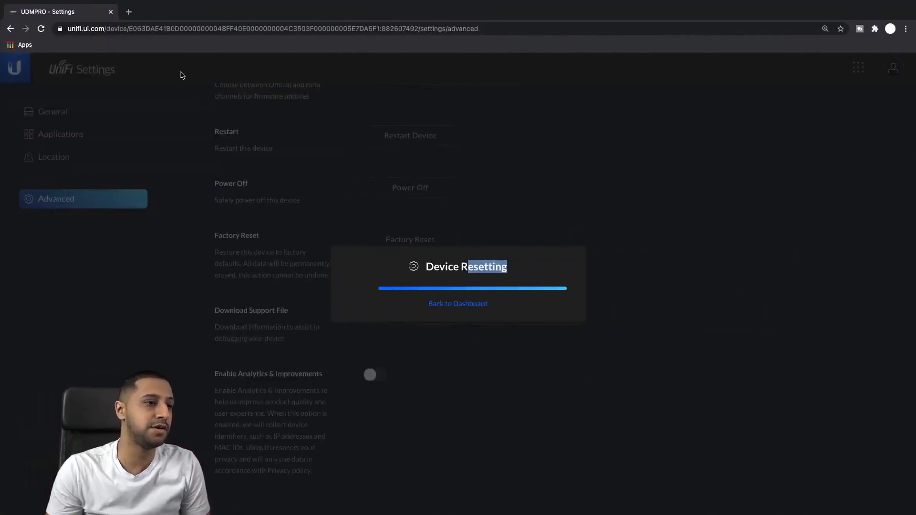
Step: Open 192.168.1.1 in a new browser tab and zoom the Dream Machine Pro setup page to 125%
left_click(128, 12)
type("192.168.1.1")
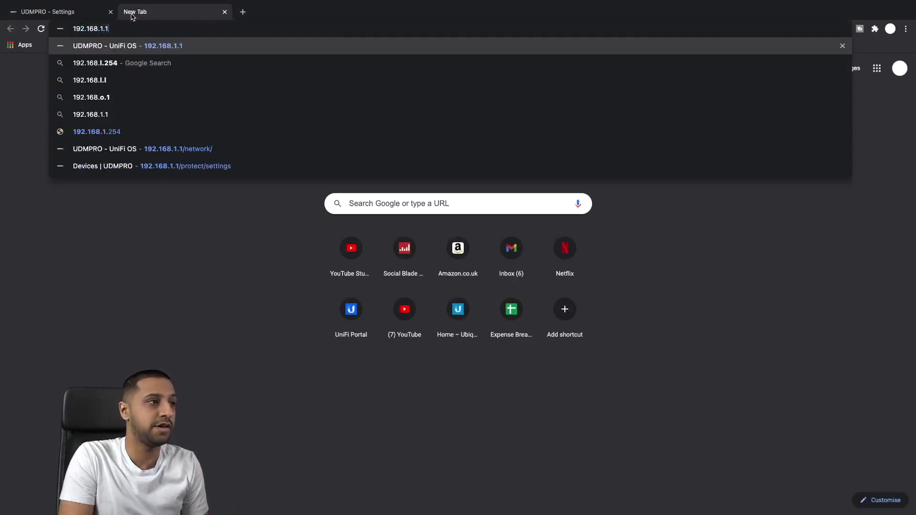
key("Return")
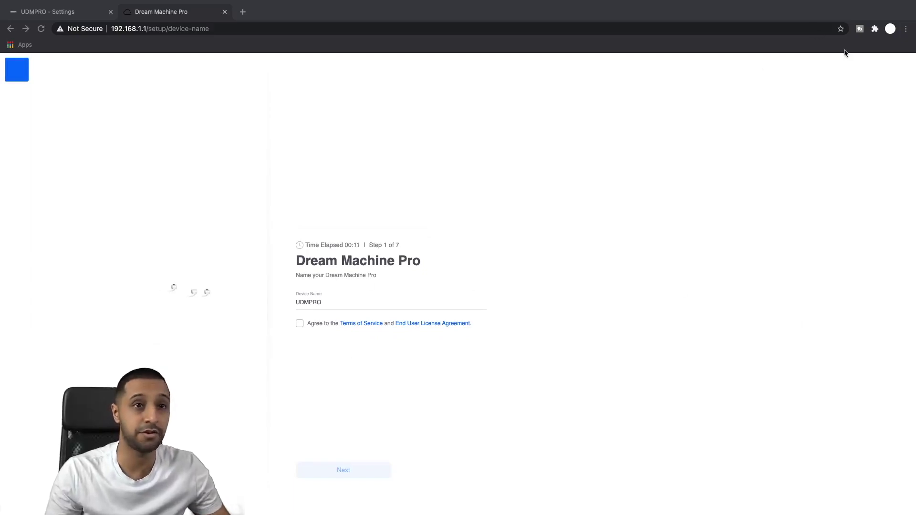
left_click(905, 29)
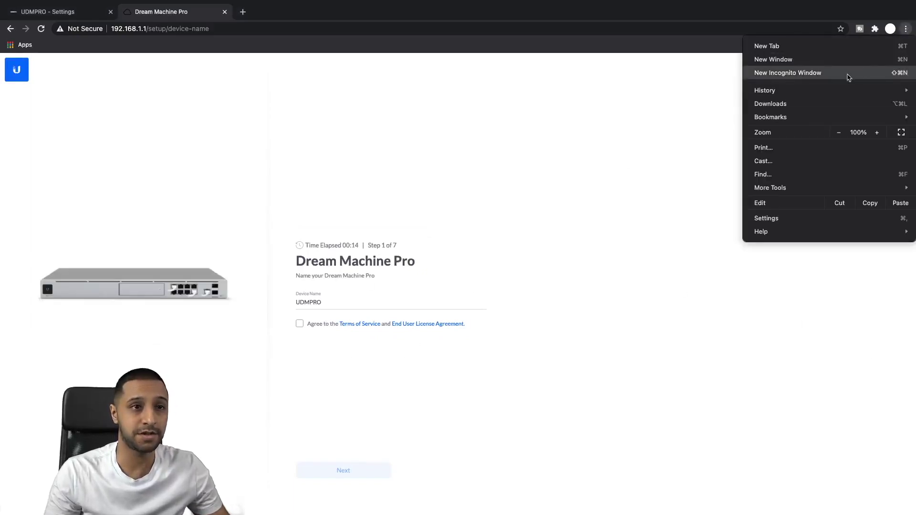
left_click(877, 132)
left_click(877, 132)
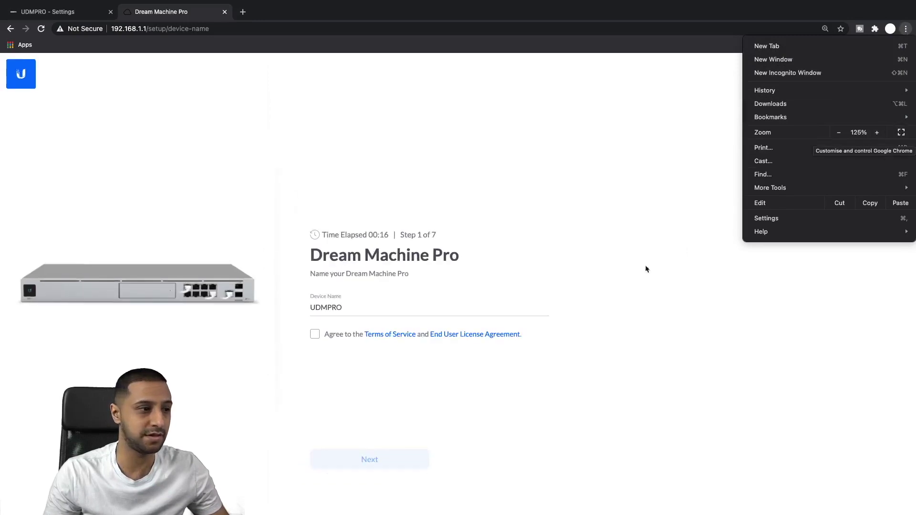
left_click(520, 351)
Step: Agree to the terms with UDMPRO as the device name, and sign in to UI.com with the account's username and password
left_click(314, 334)
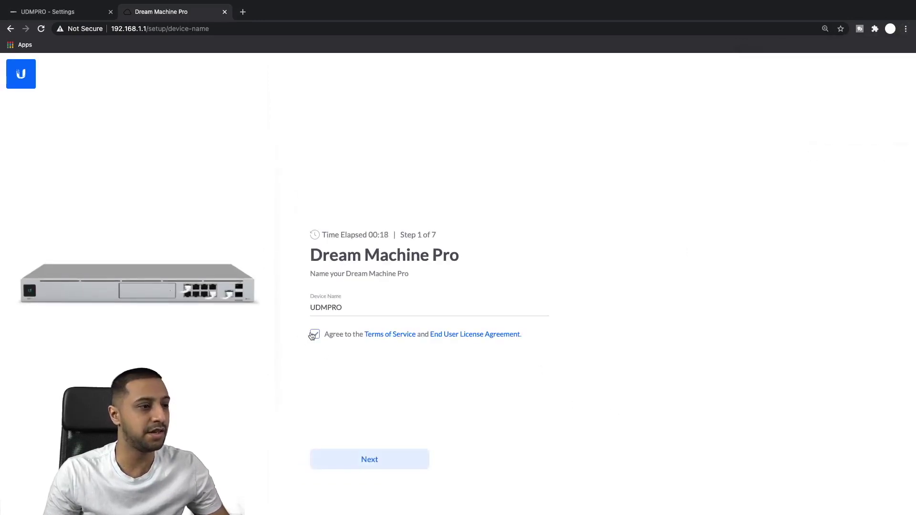
left_click(390, 462)
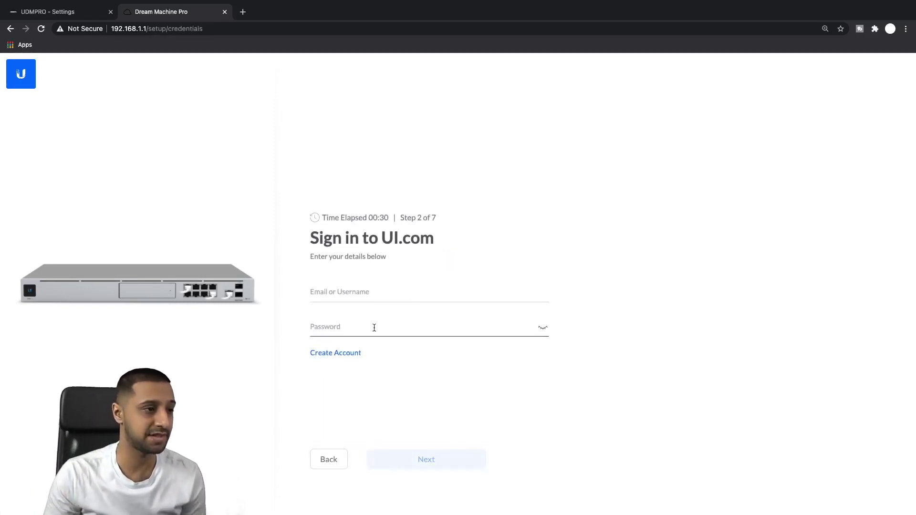
left_click(368, 289)
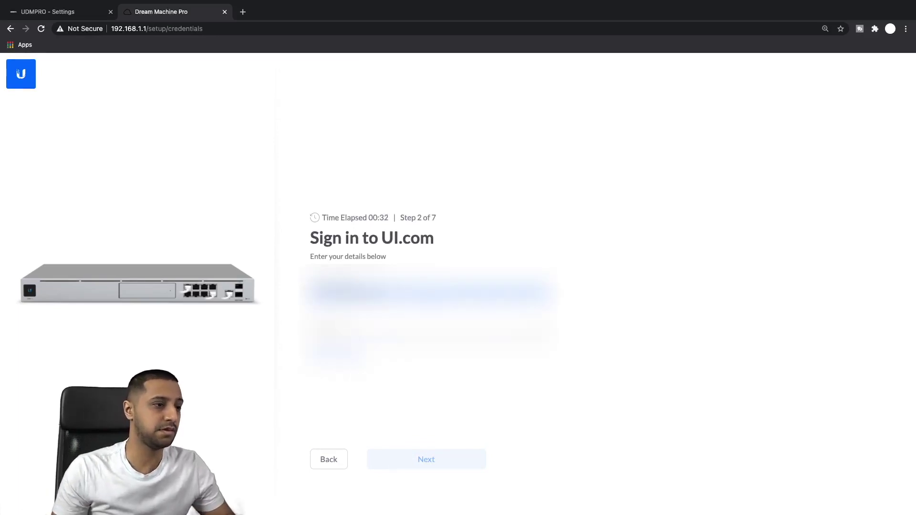
key("Return")
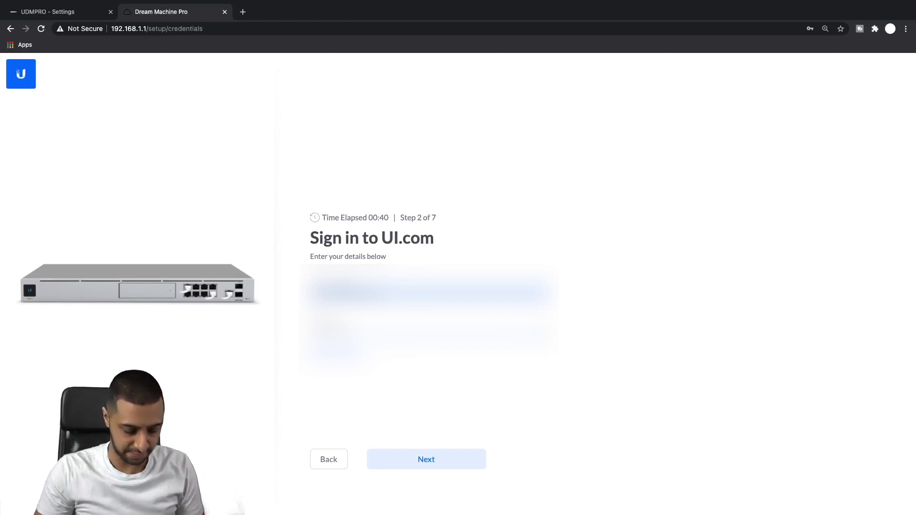
key("Return")
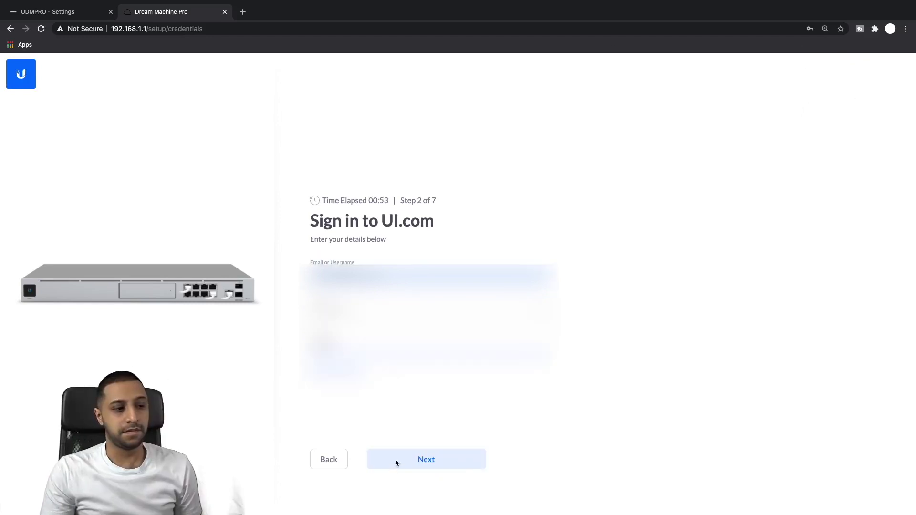
left_click(394, 459)
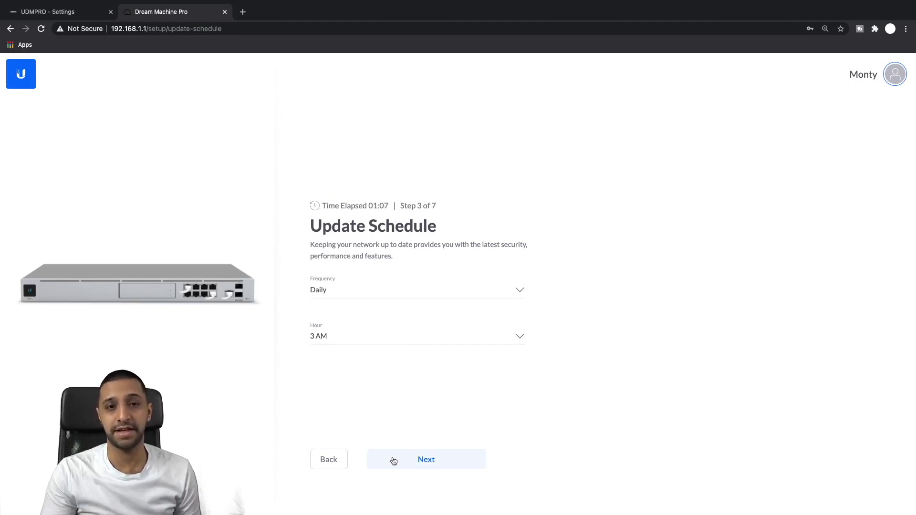
Step: Set the update schedule frequency to Disabled and turn off Auto-Optimize in the basic configuration
left_click(393, 461)
left_click(380, 288)
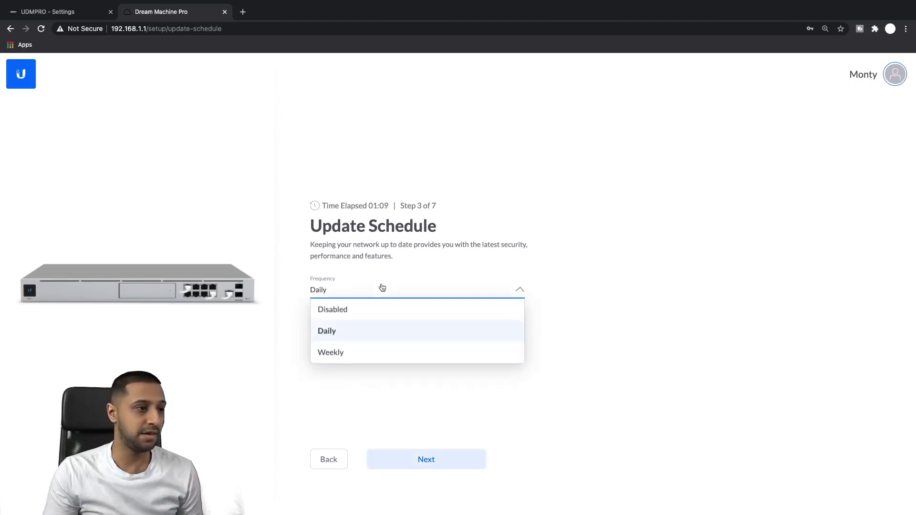
left_click(366, 315)
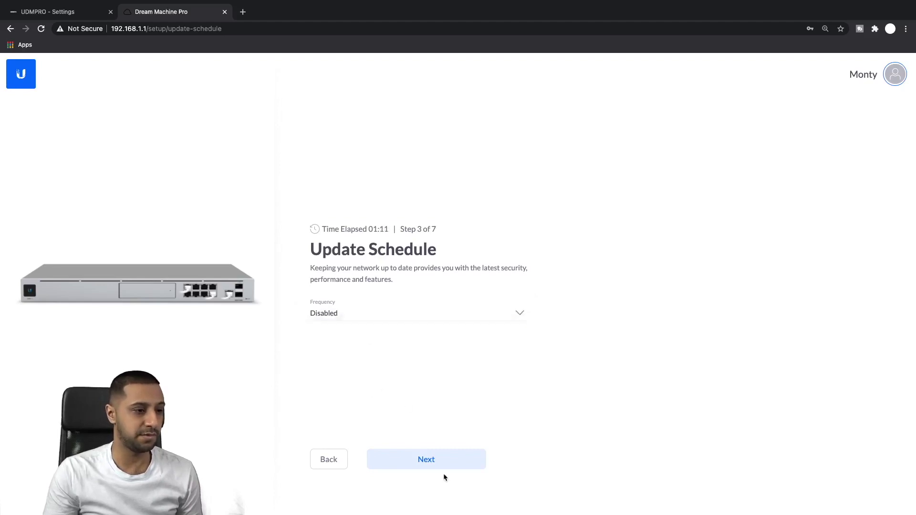
left_click(435, 459)
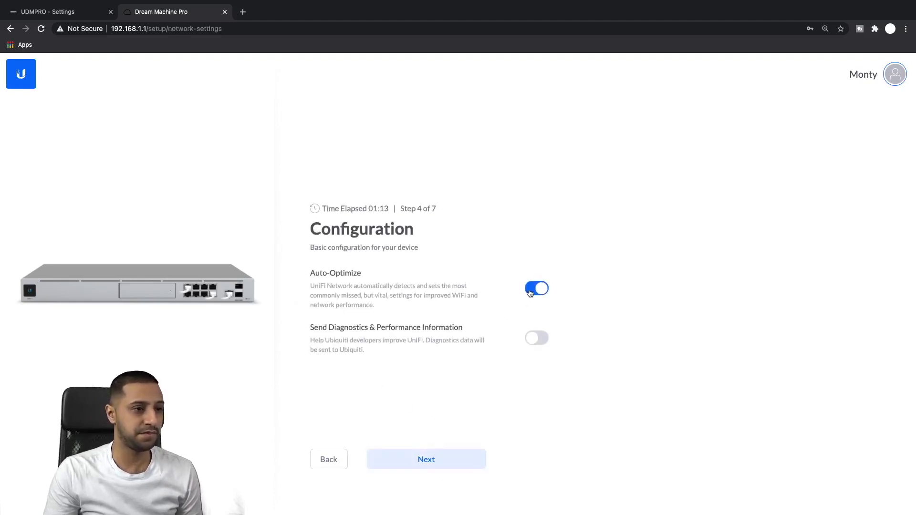
left_click(541, 289)
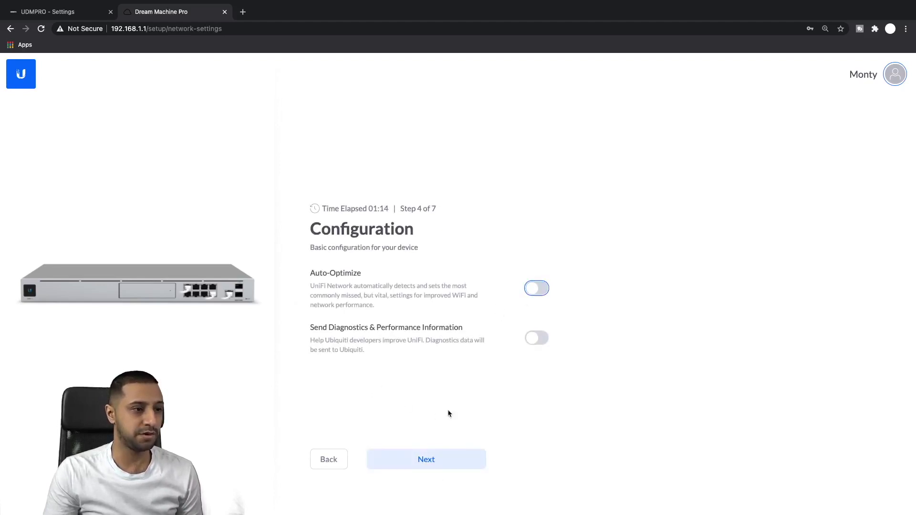
left_click(429, 463)
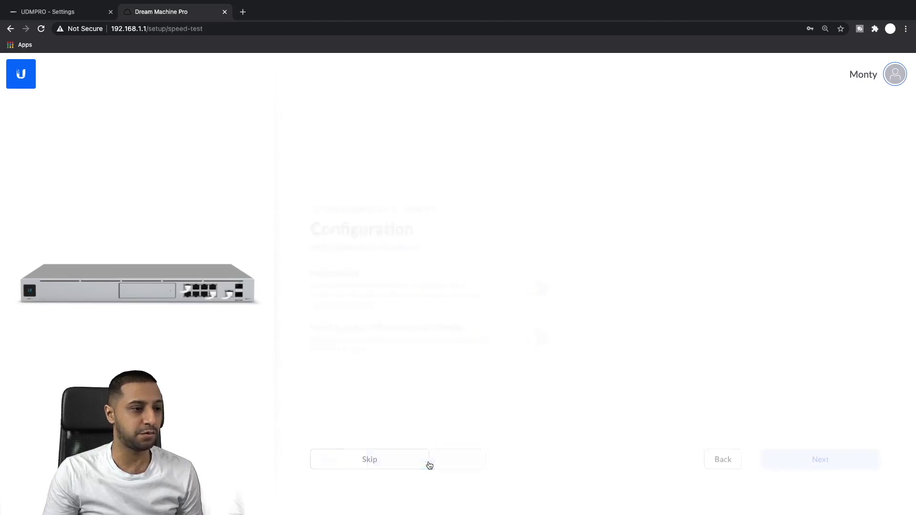
Step: Skip the speed test and set the ISP's advertised speeds to 500 Mbps download and 40 Mbps upload
left_click(395, 462)
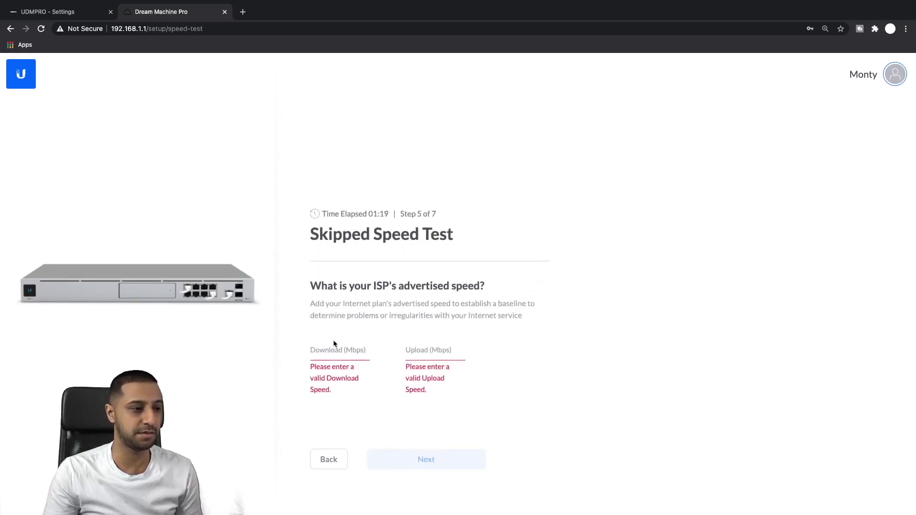
left_click(334, 351)
type("500")
key("Tab")
type("5")
key("BackSpace")
type("40")
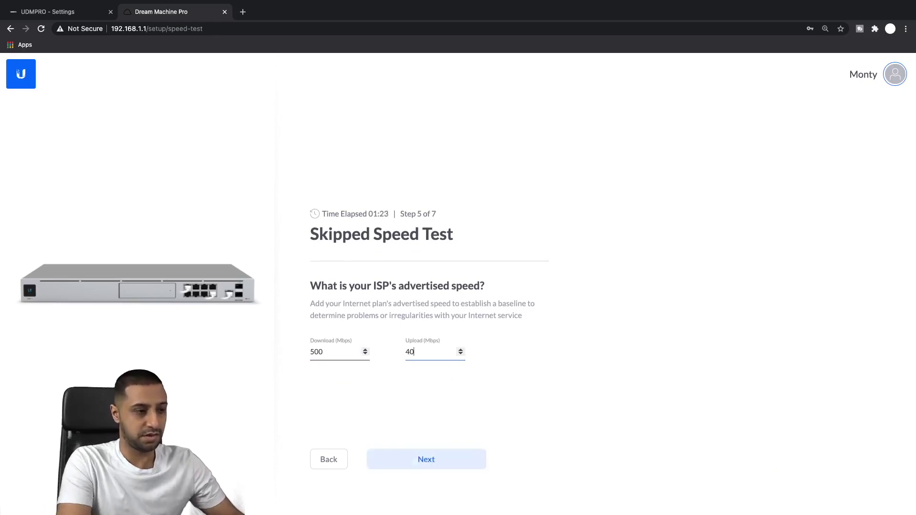
Step: Finish the Dream Machine Pro setup from the configuration review and dismiss the installation rating survey
left_click(423, 461)
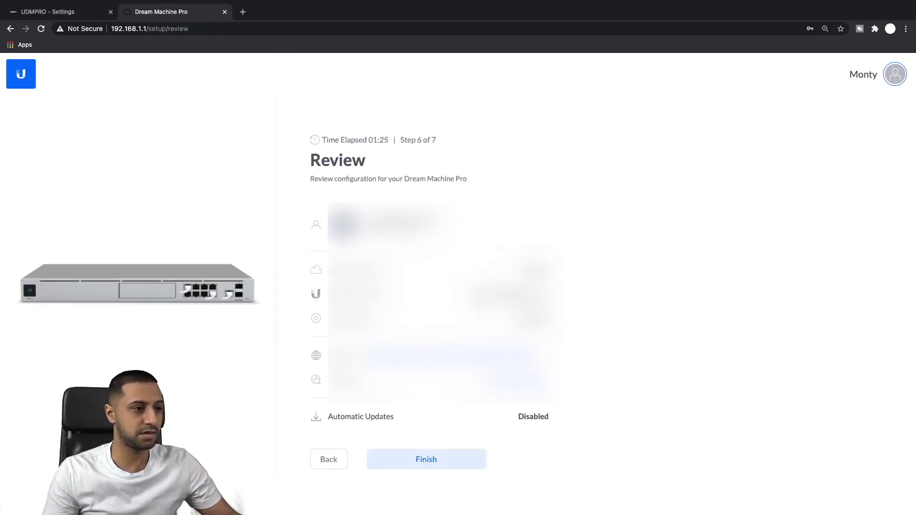
left_click(458, 464)
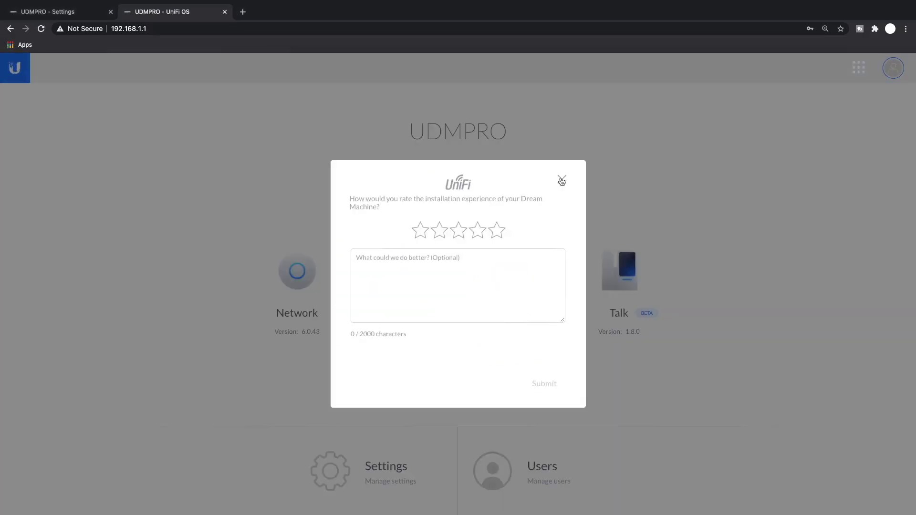
left_click(562, 181)
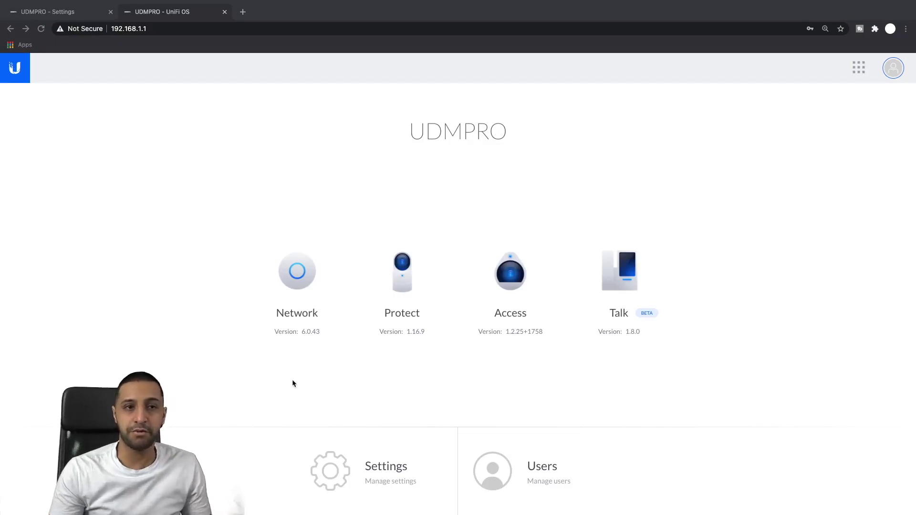
Step: Examine the reset console's Protect dashboard and device list, the Access application and the Network dashboard
left_click(405, 273)
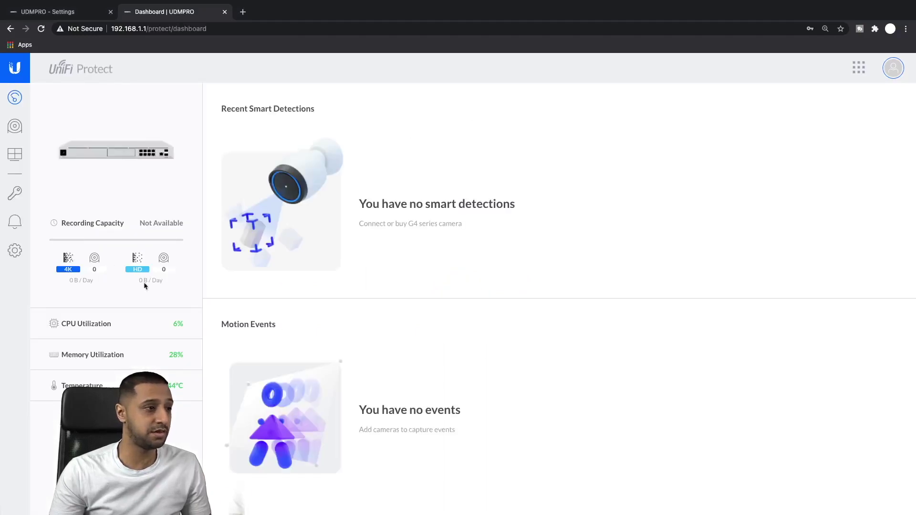
left_click(18, 134)
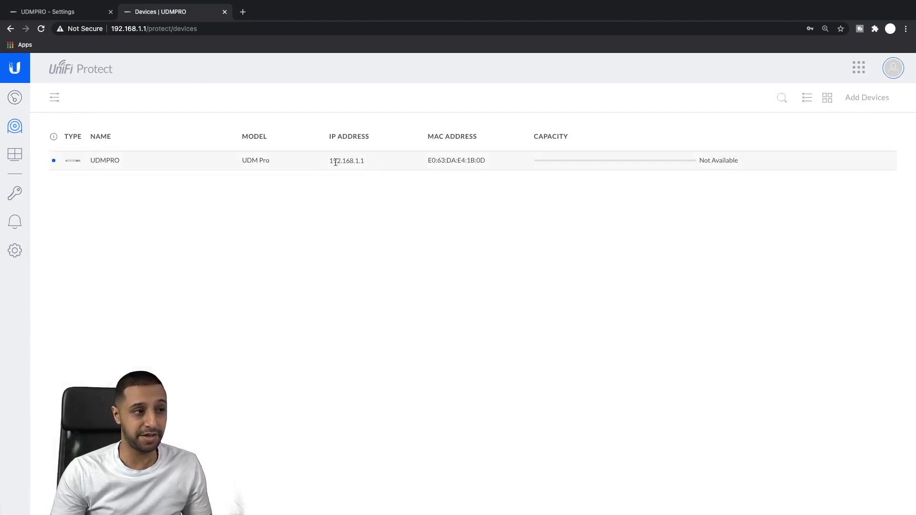
left_click(17, 69)
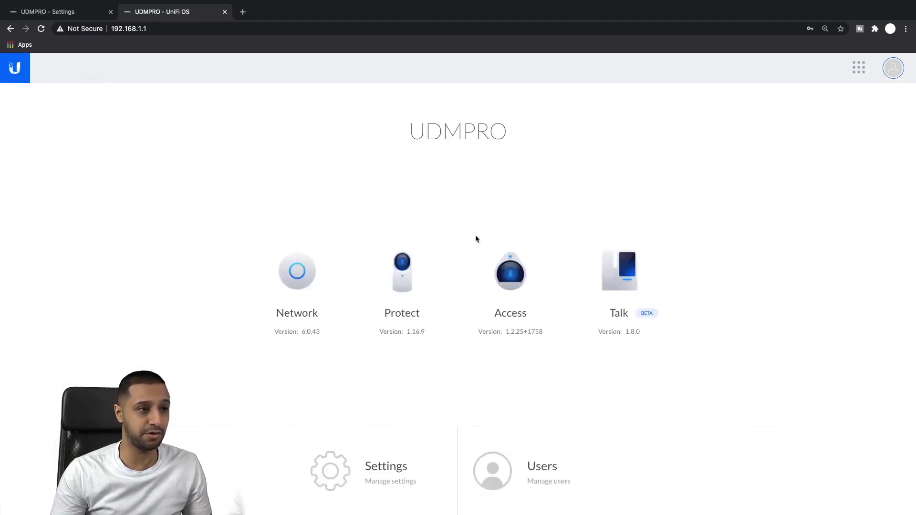
left_click(519, 281)
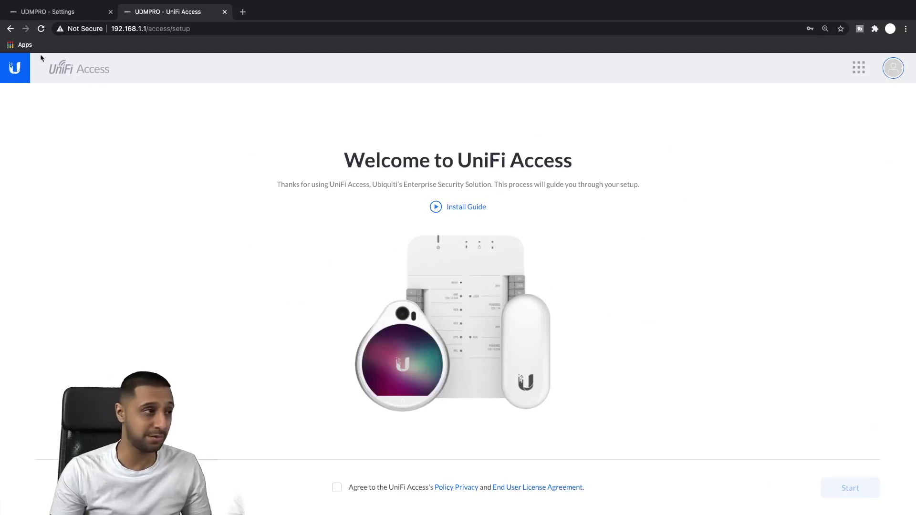
left_click(19, 76)
left_click(302, 283)
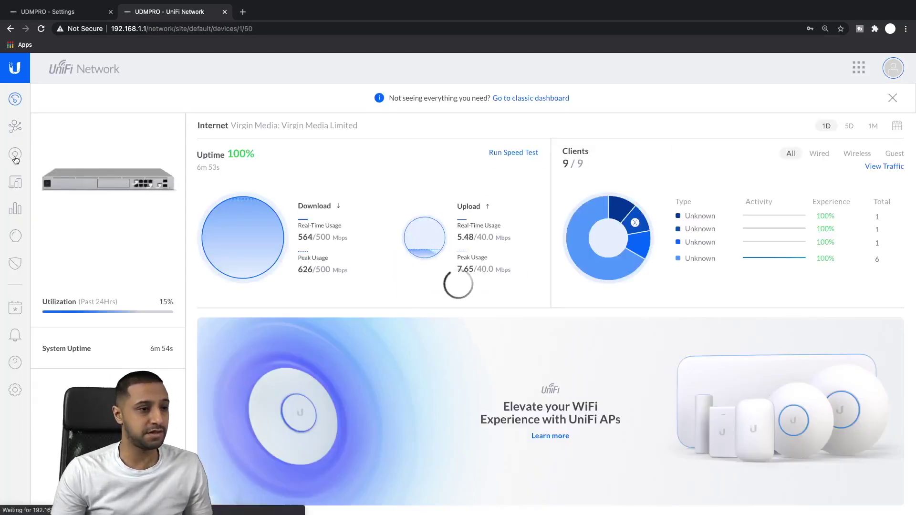
Step: Examine the Network application's device list and client list
left_click(14, 154)
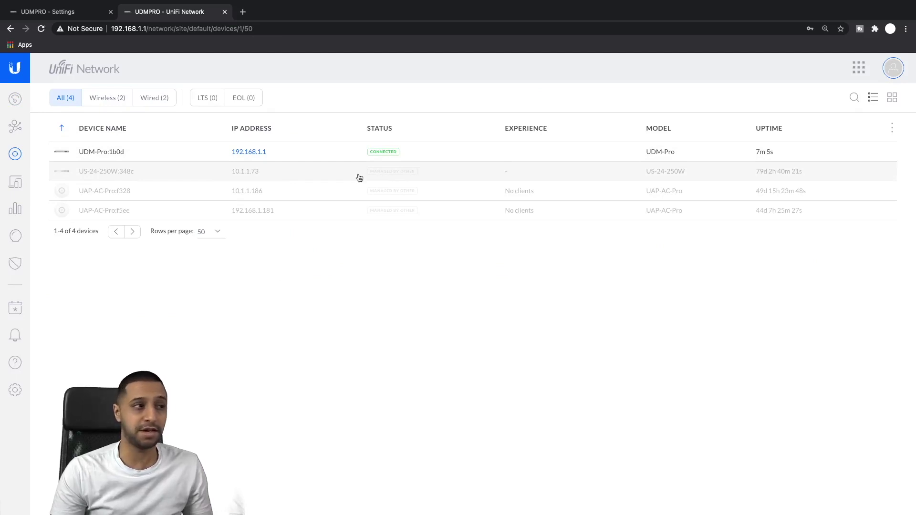
left_click(18, 185)
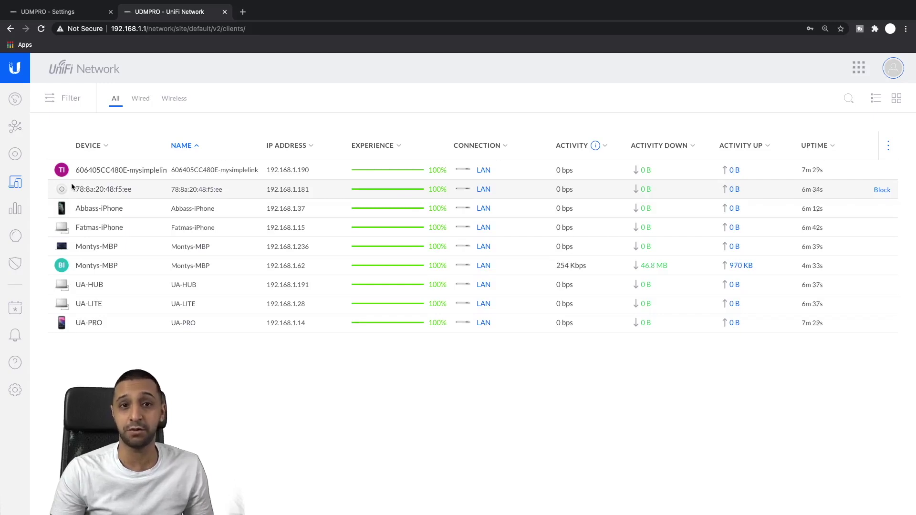
Step: Open the console's application settings and check for updates to Protect and Access
left_click(14, 69)
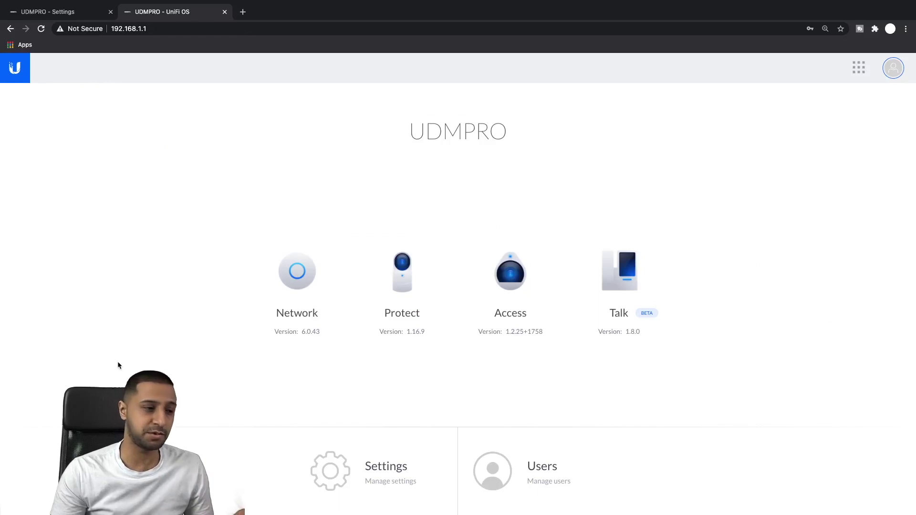
left_click(323, 479)
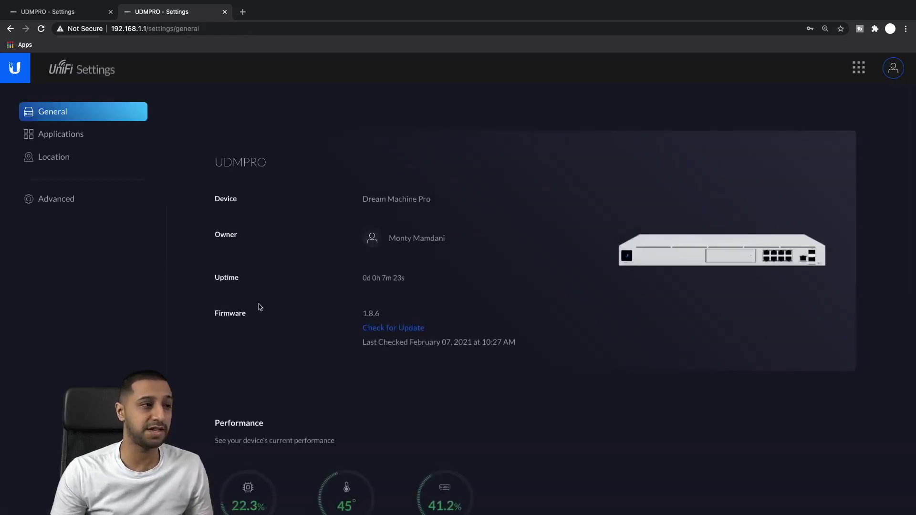
left_click(73, 143)
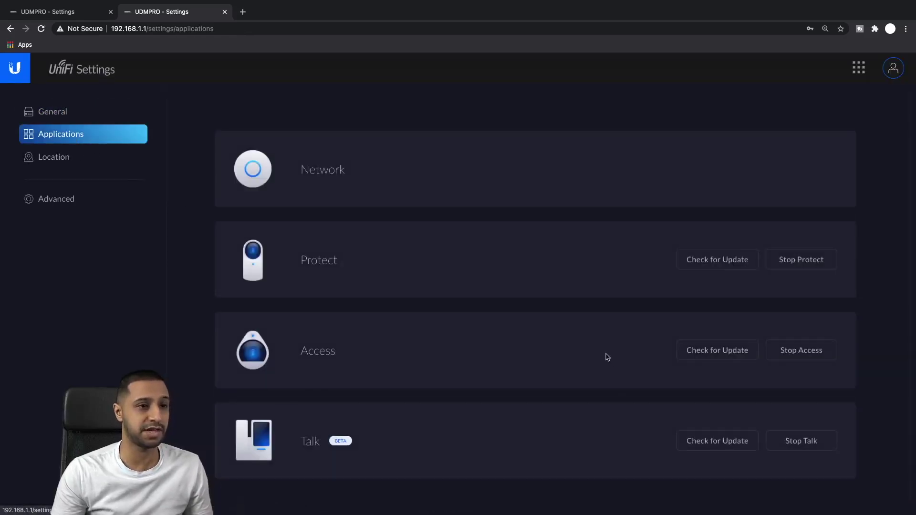
left_click(718, 260)
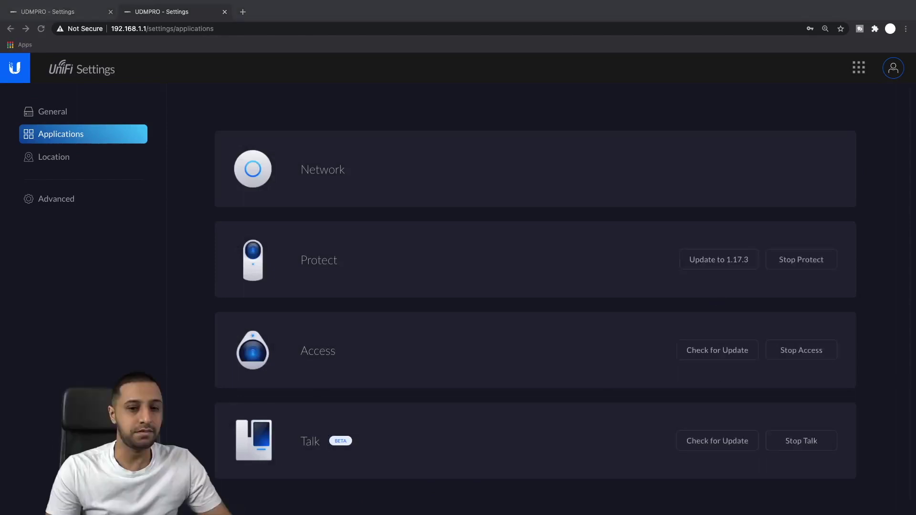
left_click(705, 353)
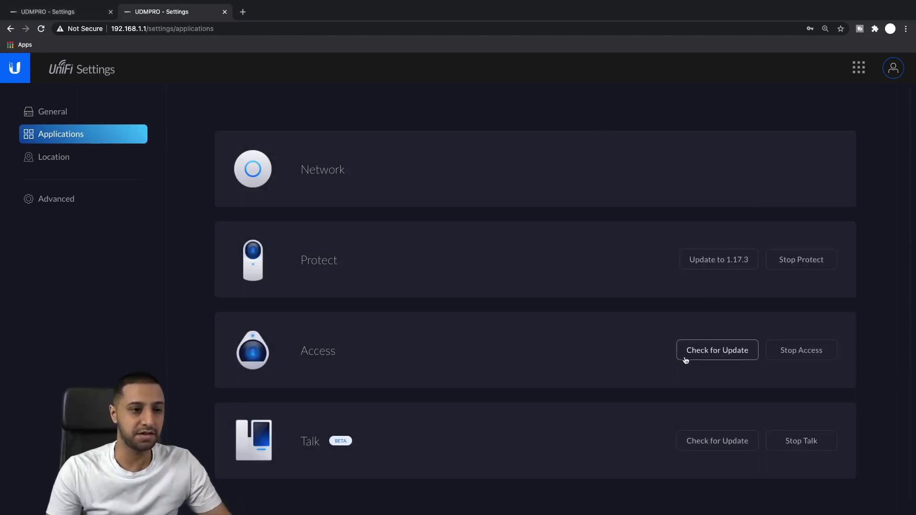
left_click(697, 351)
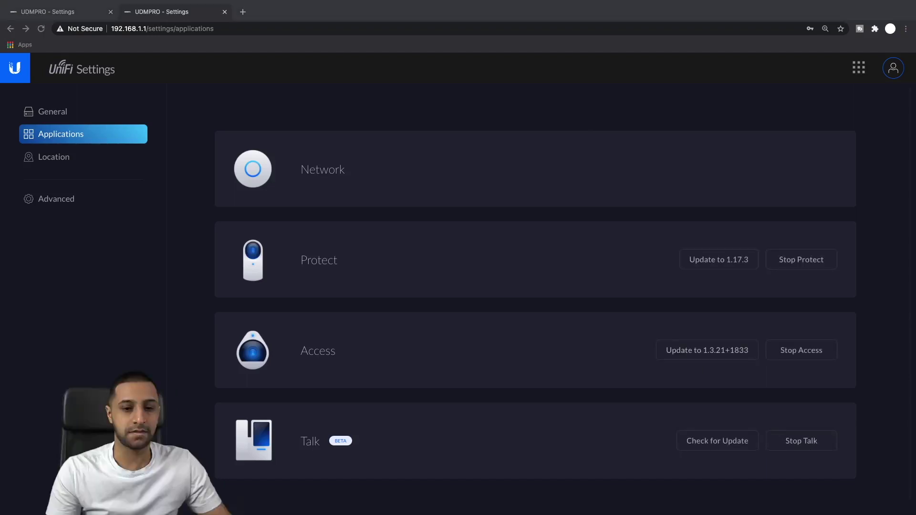
Step: Update Protect to 1.17.3 and Access to 1.3.21+1833
left_click(741, 267)
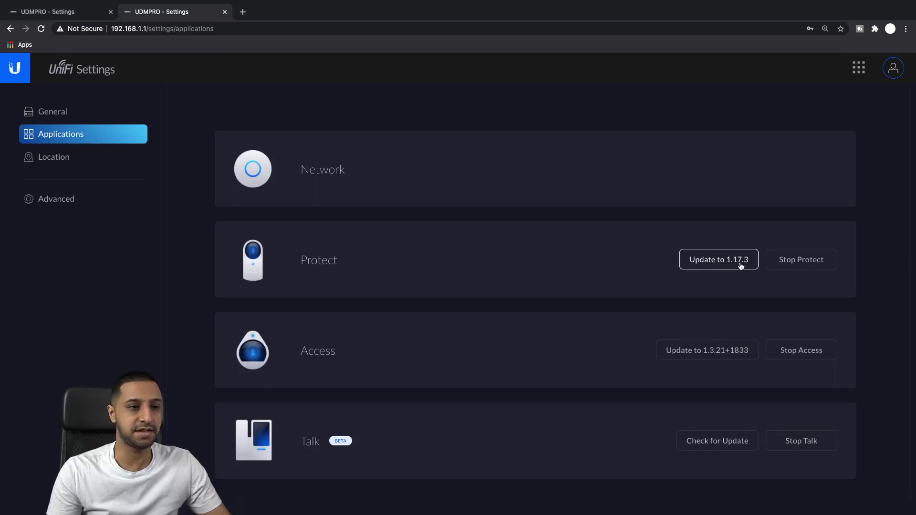
left_click(741, 266)
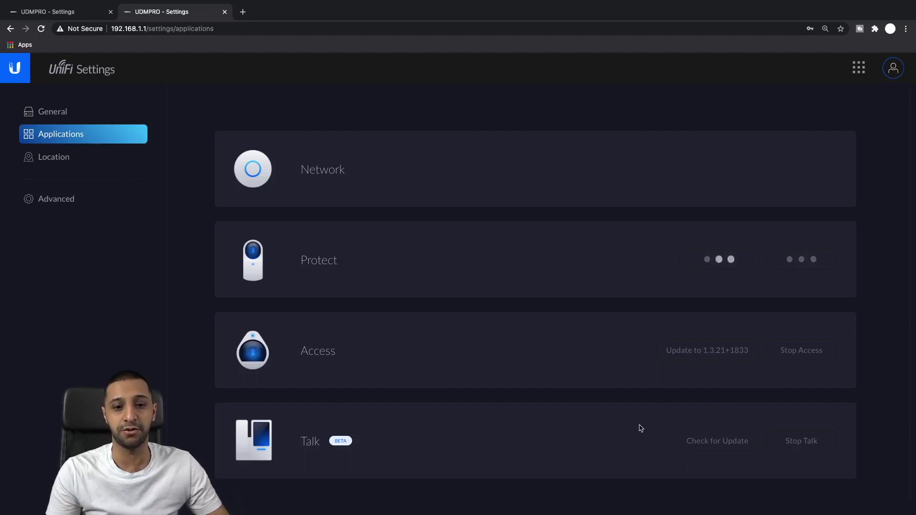
left_click(694, 360)
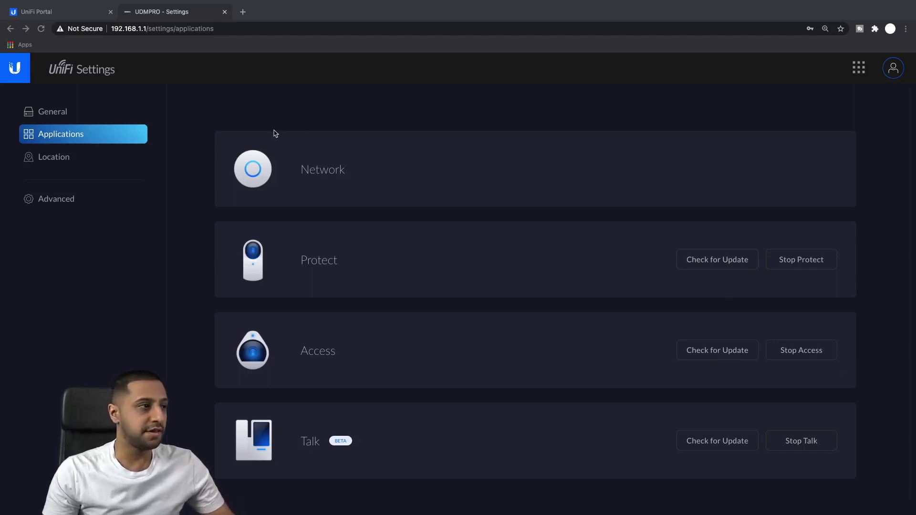
Step: Open the Network application's settings, dismiss the introductory video and view the WiFi and Networks sections
left_click(15, 67)
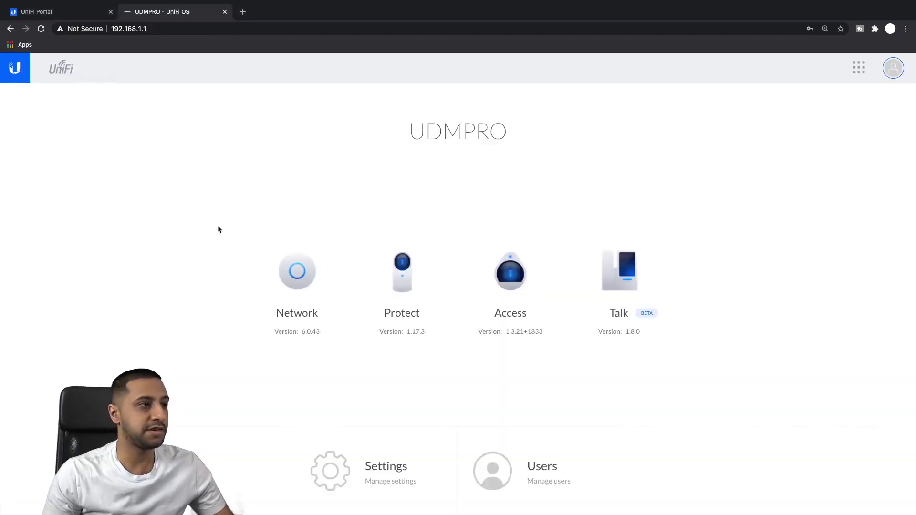
left_click(296, 282)
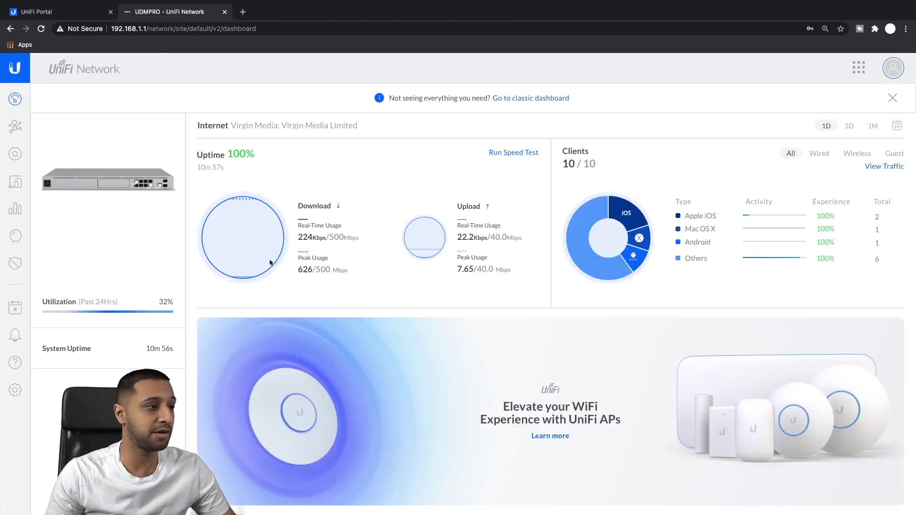
left_click(16, 390)
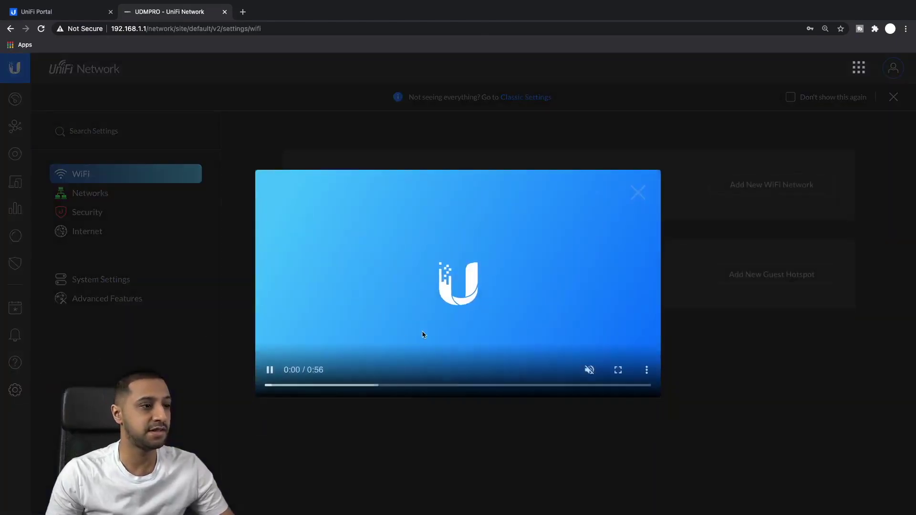
left_click(637, 200)
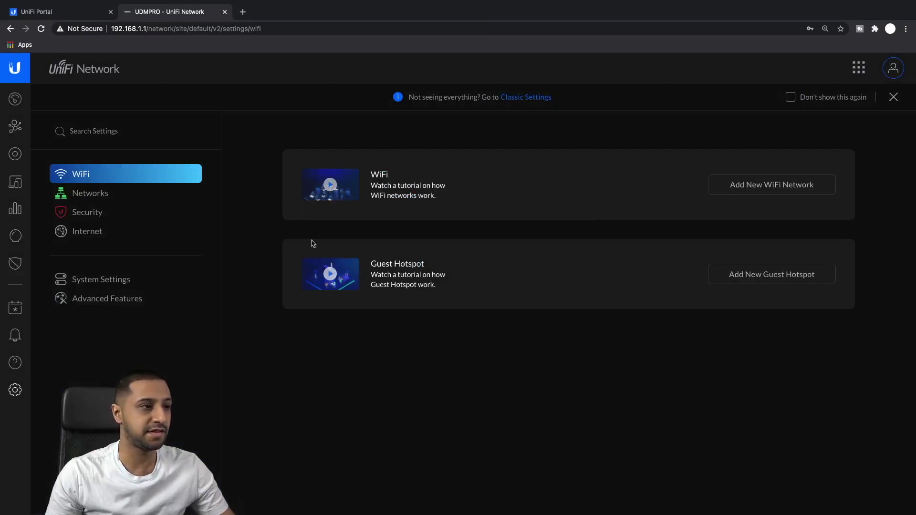
left_click(91, 193)
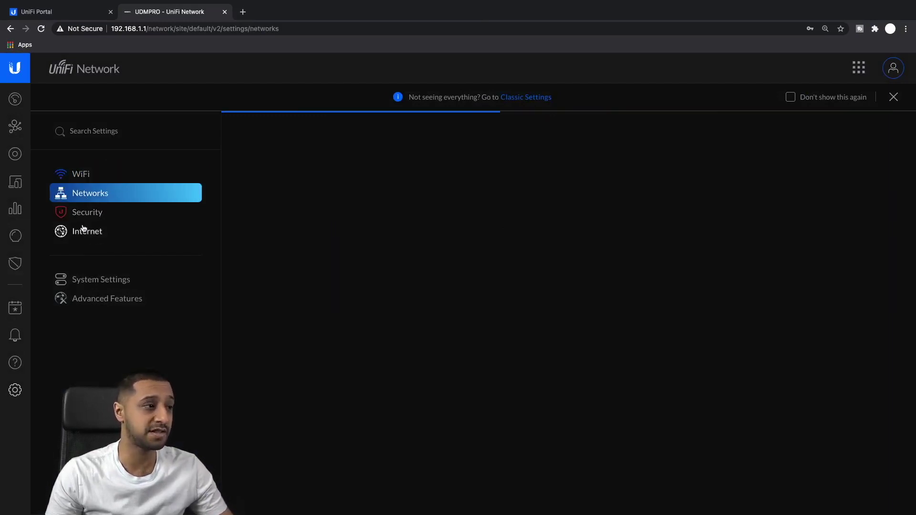
Step: Expand Update / Restore in the system maintenance settings and examine the Restore From Backup option
left_click(115, 279)
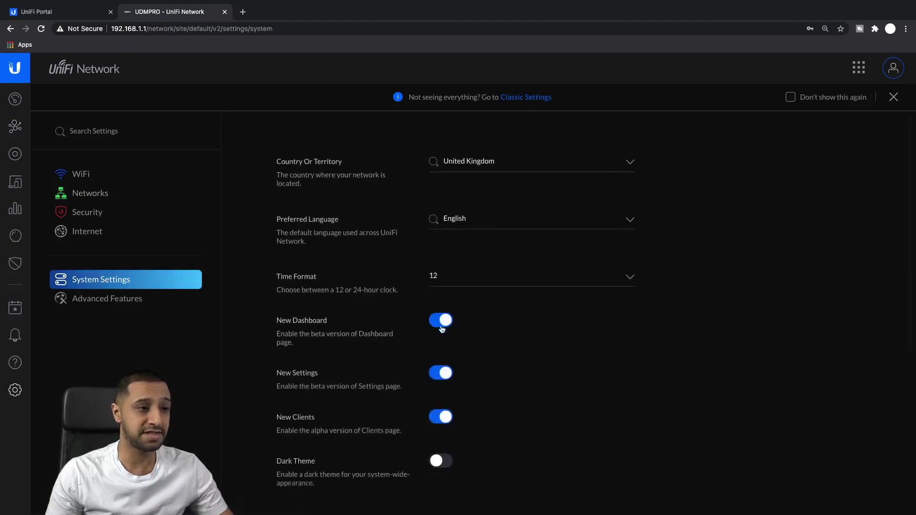
scroll(499, 351, "down", 5)
left_click(475, 327)
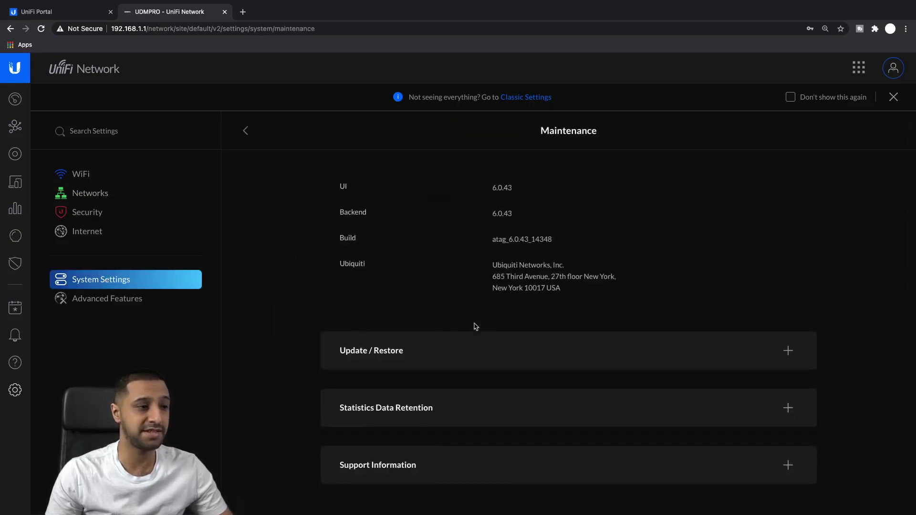
left_click(471, 356)
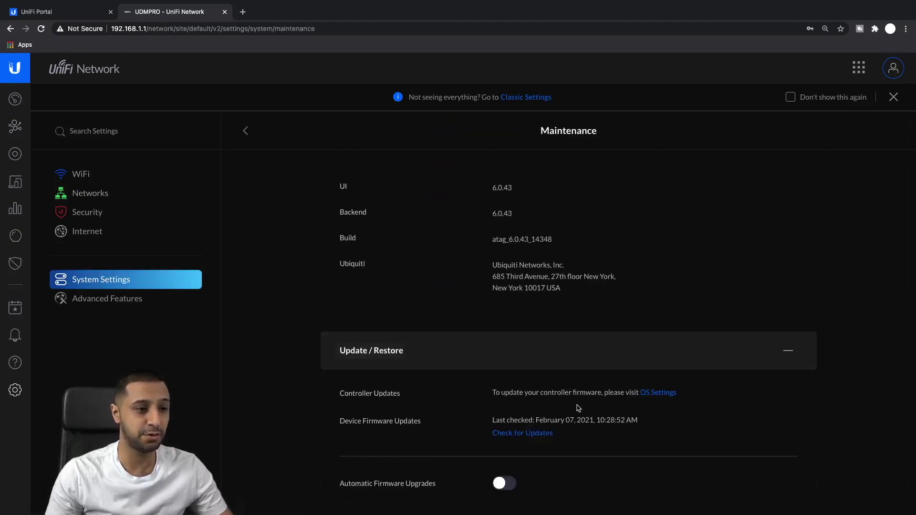
scroll(540, 418, "down", 5)
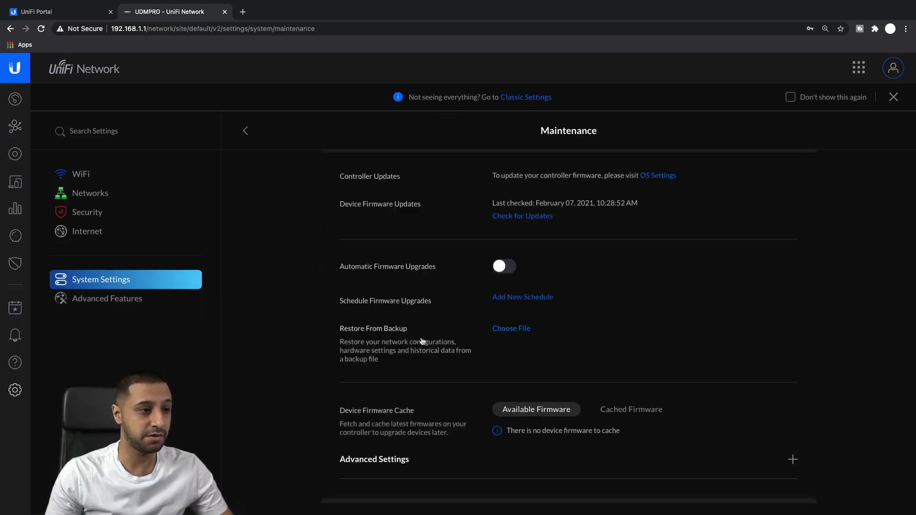
left_click_drag(340, 340, 448, 352)
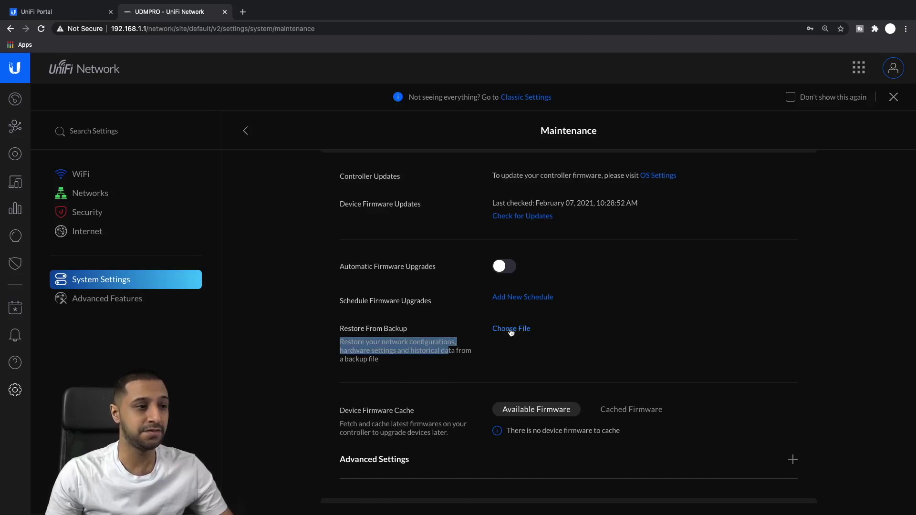
Step: Switch to the classic settings and restore the Network backup autobackup_6.0.43_20210207_1000_1612692000013.unf from Downloads
left_click(531, 100)
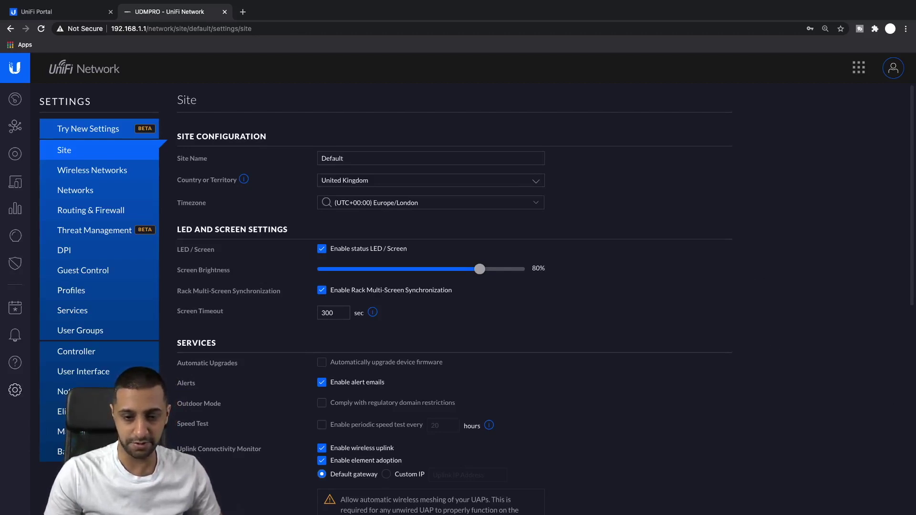
left_click(65, 452)
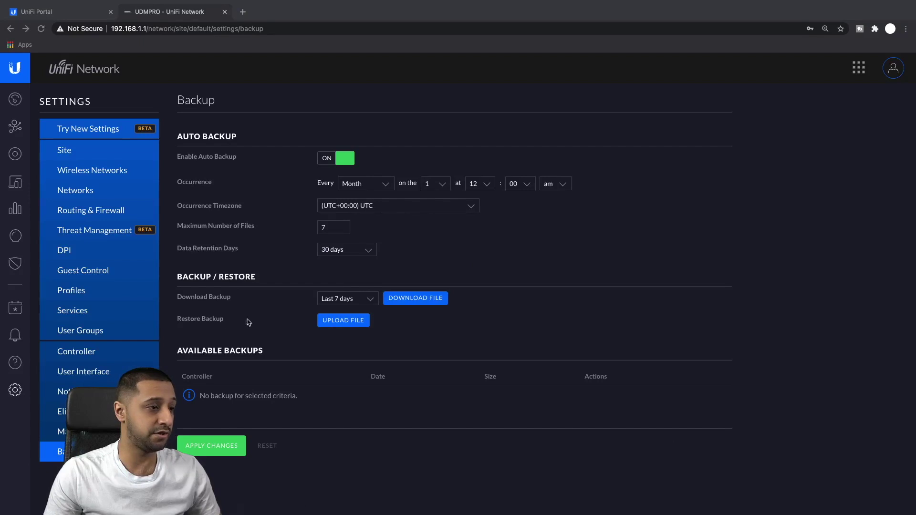
left_click(353, 321)
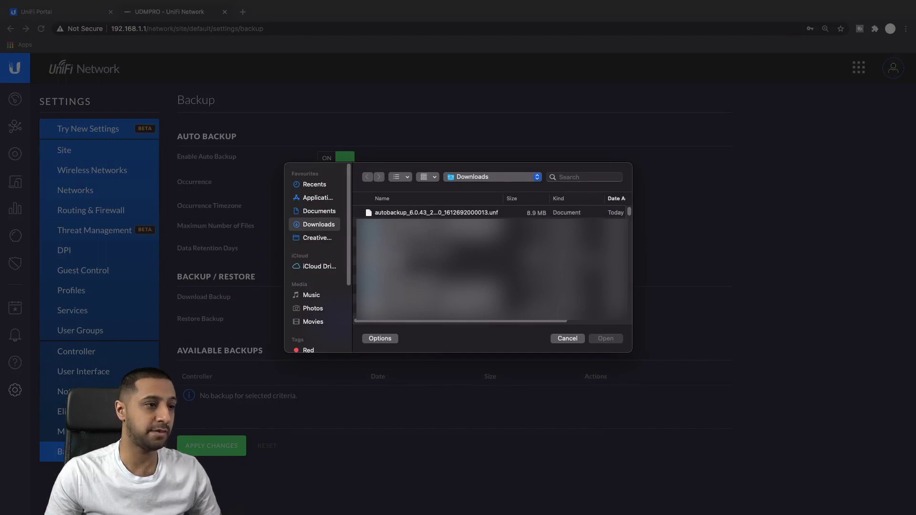
left_click(402, 214)
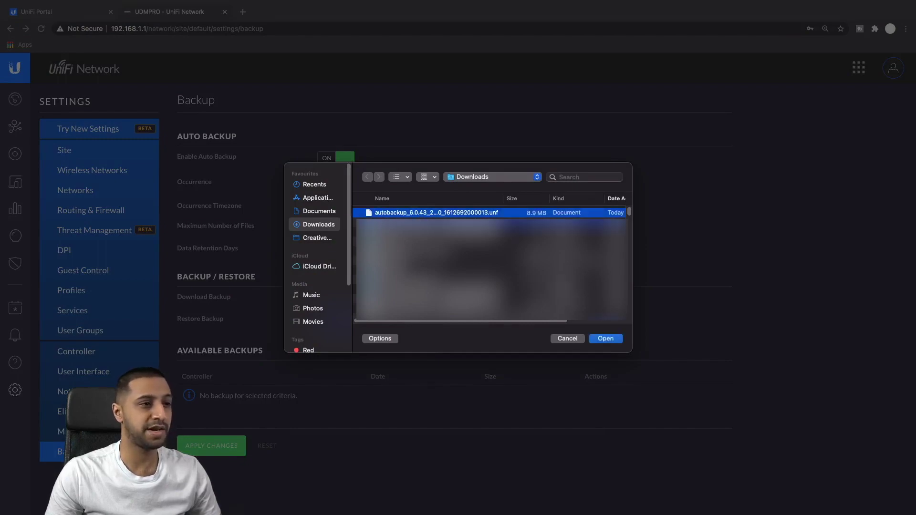
left_click(605, 339)
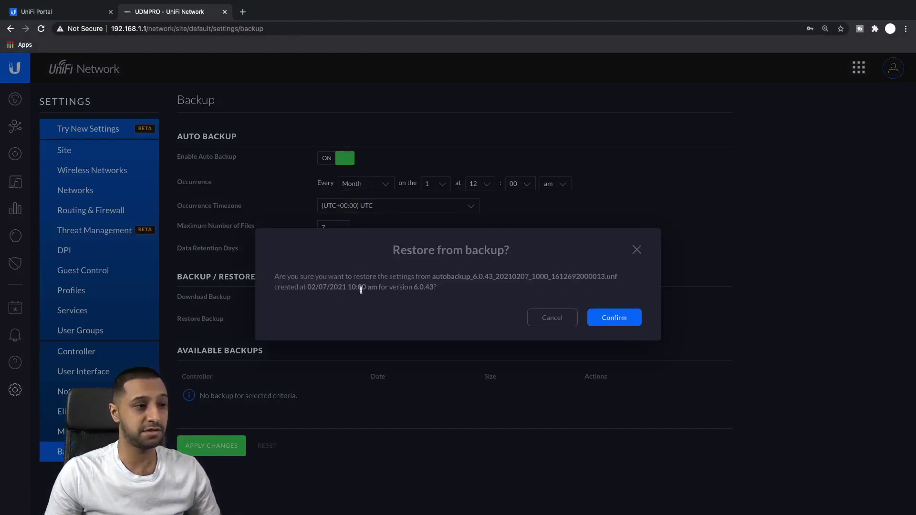
left_click(614, 319)
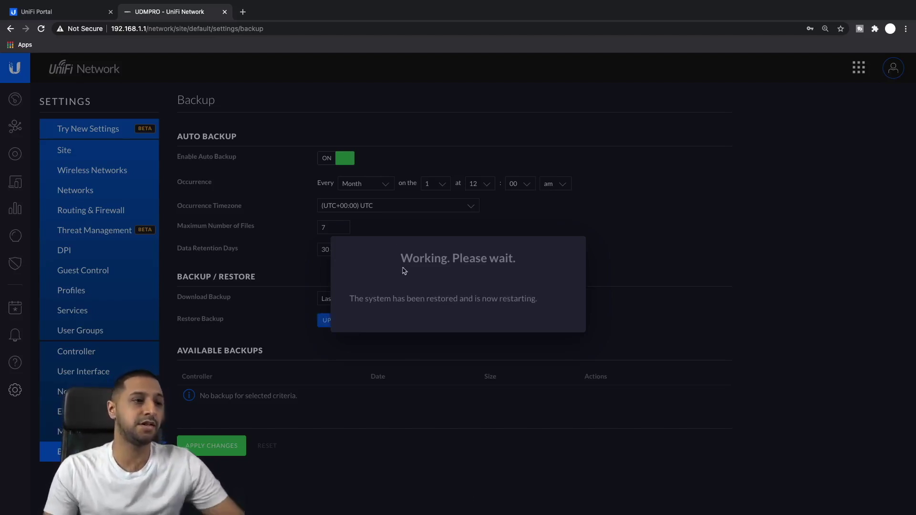
Step: Switch to the Mac's network preferences, turn on Wi-Fi and check the USB LAN adapter's connection
mouse_move(770, 11)
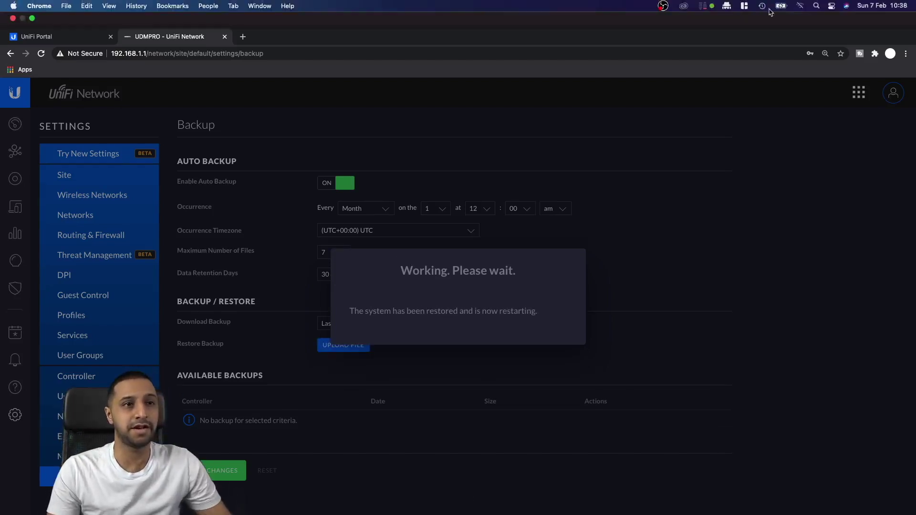
left_click(801, 6)
left_click(740, 42)
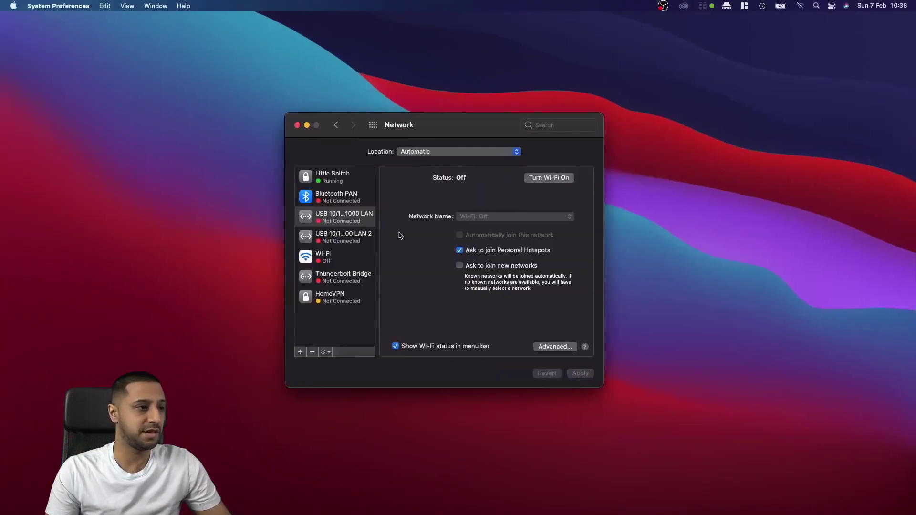
left_click(343, 221)
left_click(549, 177)
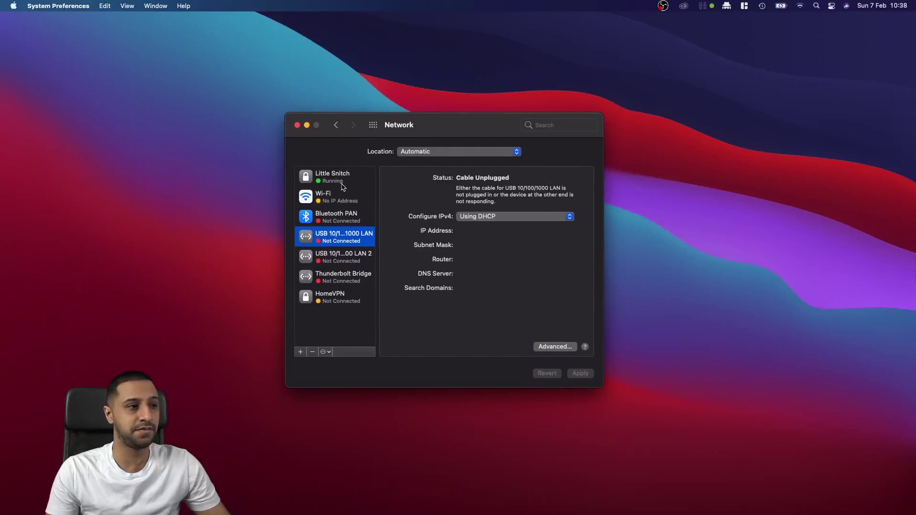
Step: Connect Wi-Fi to the main home network instead of the guest network and close the network preferences
left_click(339, 196)
left_click(528, 218)
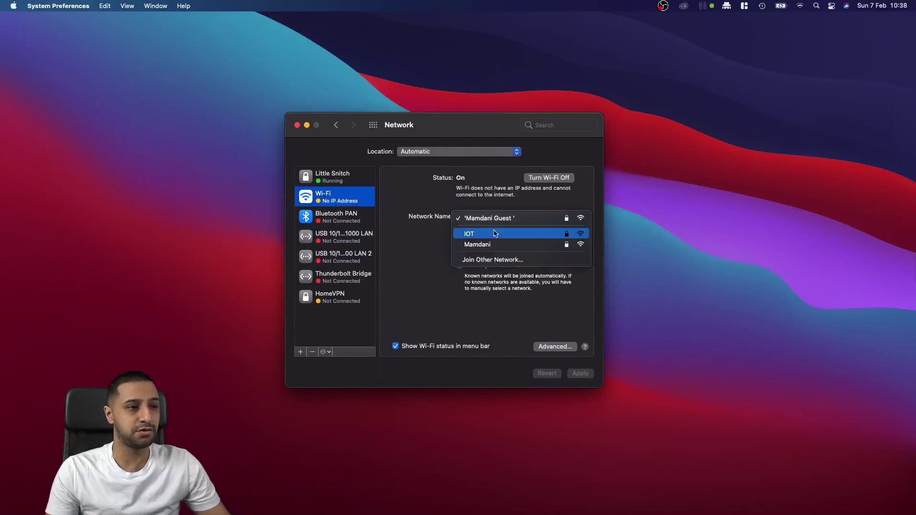
left_click(508, 245)
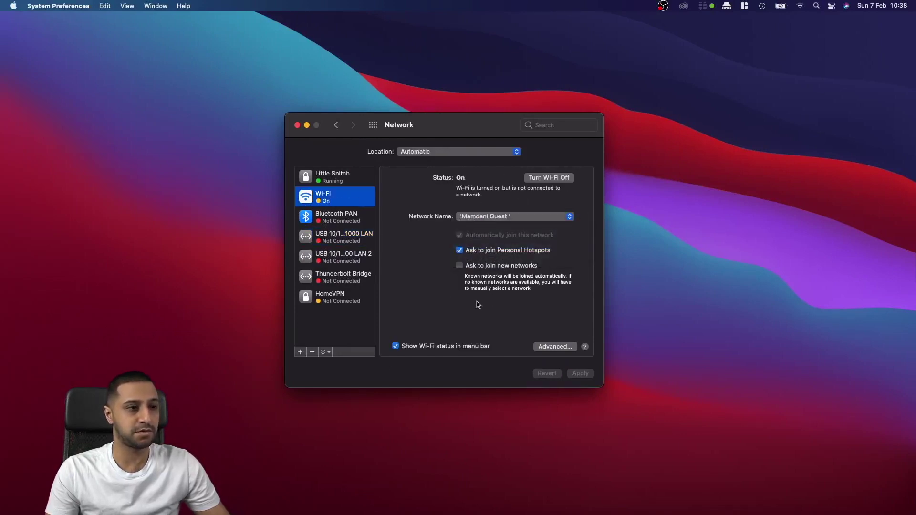
left_click(486, 219)
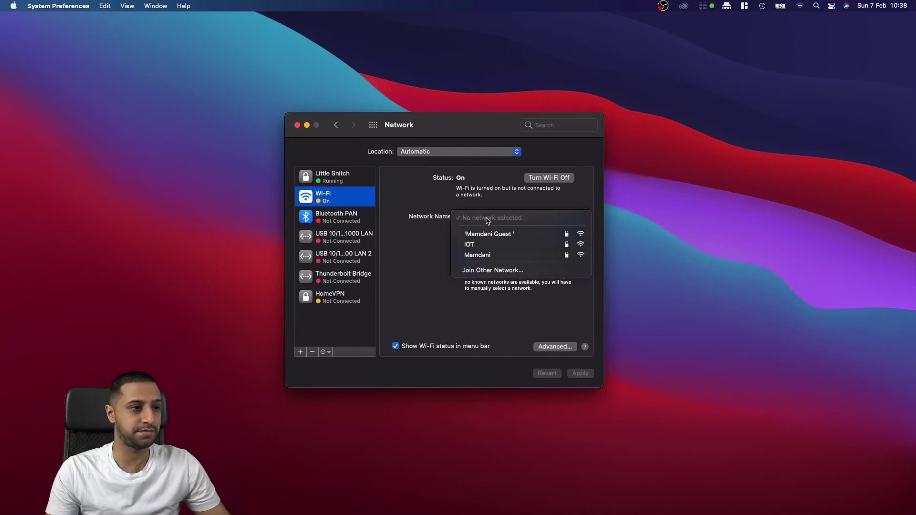
left_click(484, 254)
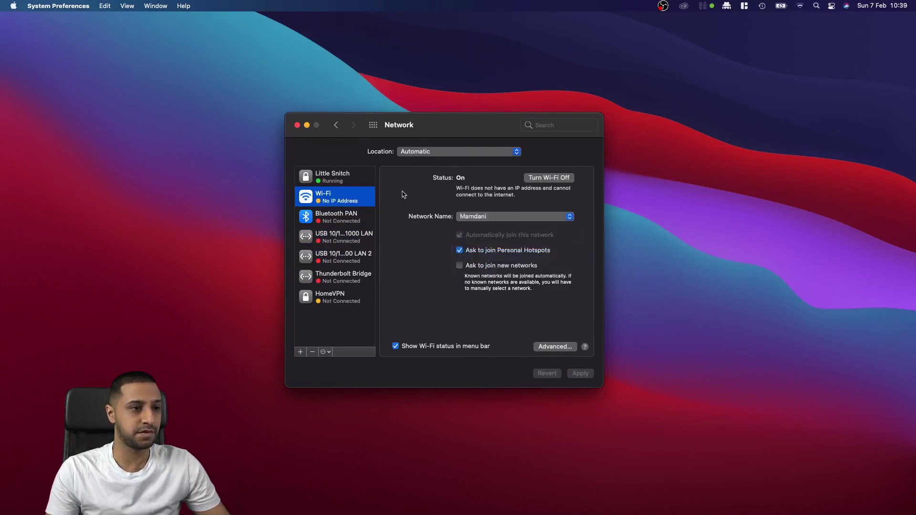
left_click(297, 124)
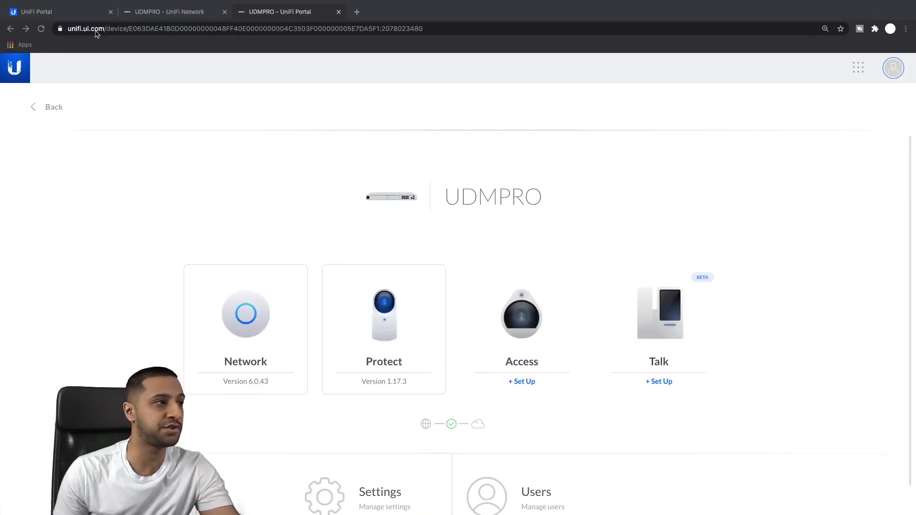
Step: Open the Mac's network preferences to check the Wi-Fi connection and its IP address, and return to the browser
mouse_move(762, 3)
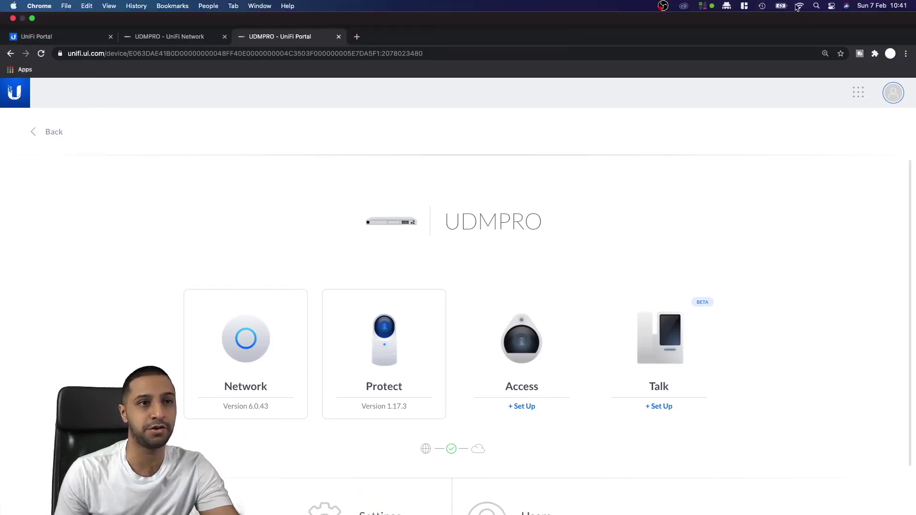
left_click(795, 7)
left_click(708, 103)
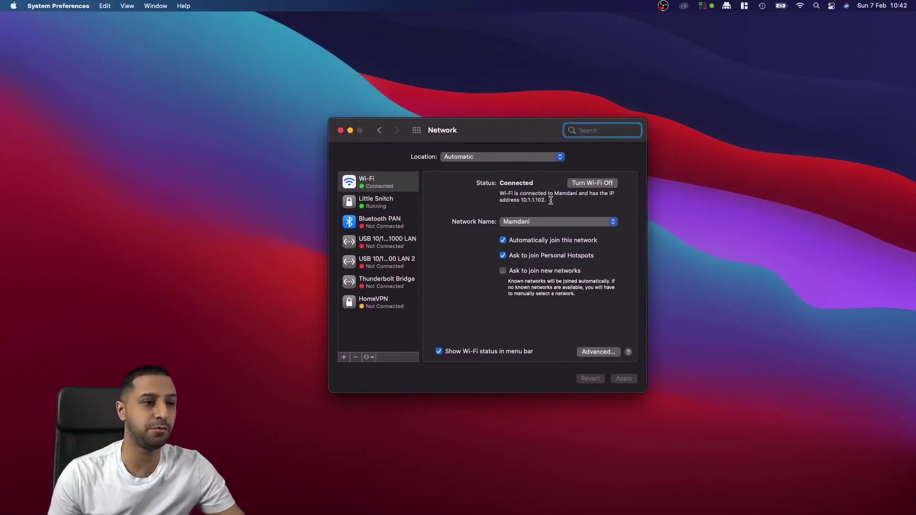
key("ctrl+Right")
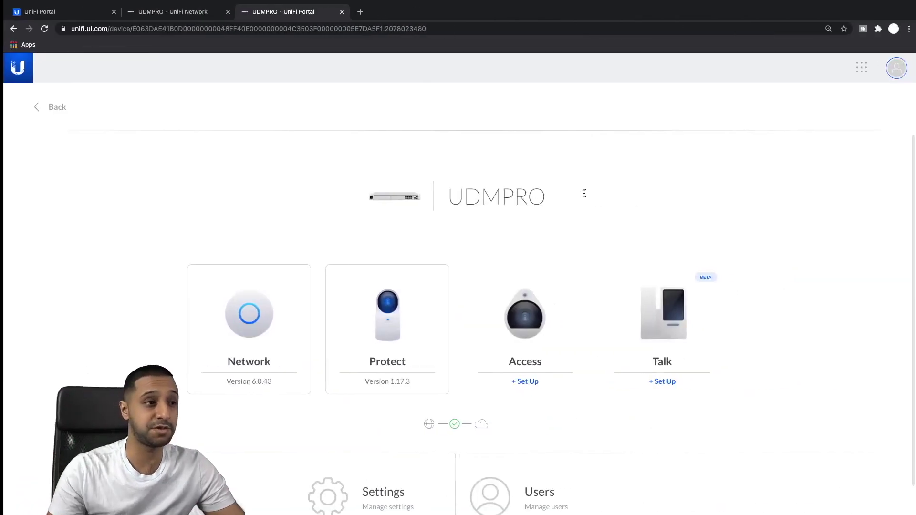
Step: Open the UDM Pro's Network application and review the connection status of the devices in the device list
left_click(253, 318)
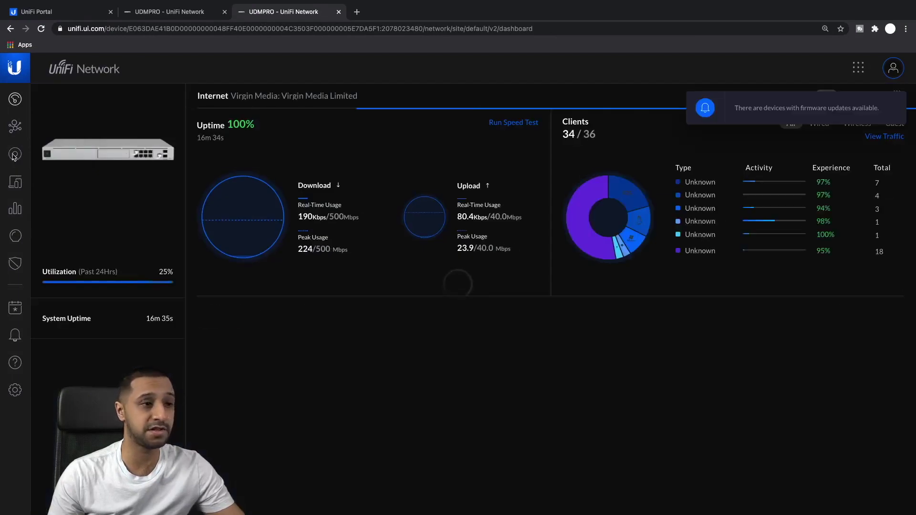
left_click(15, 155)
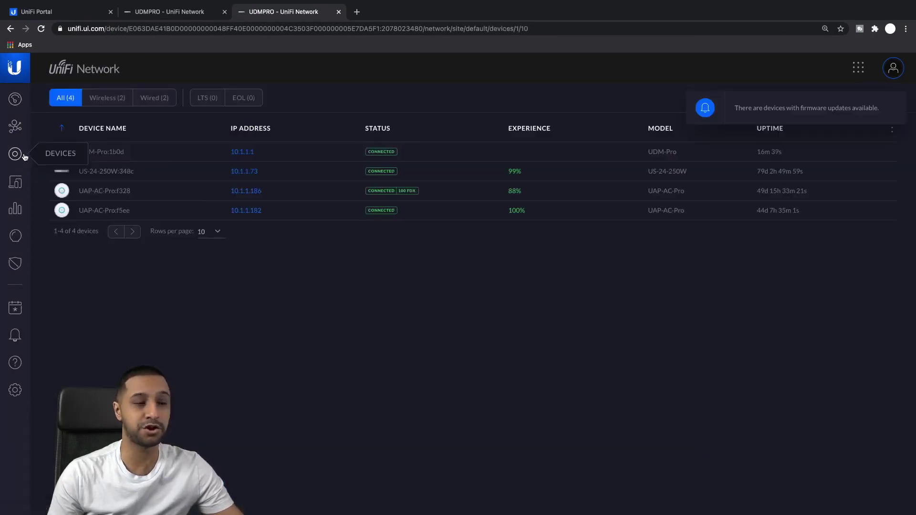
mouse_move(391, 180)
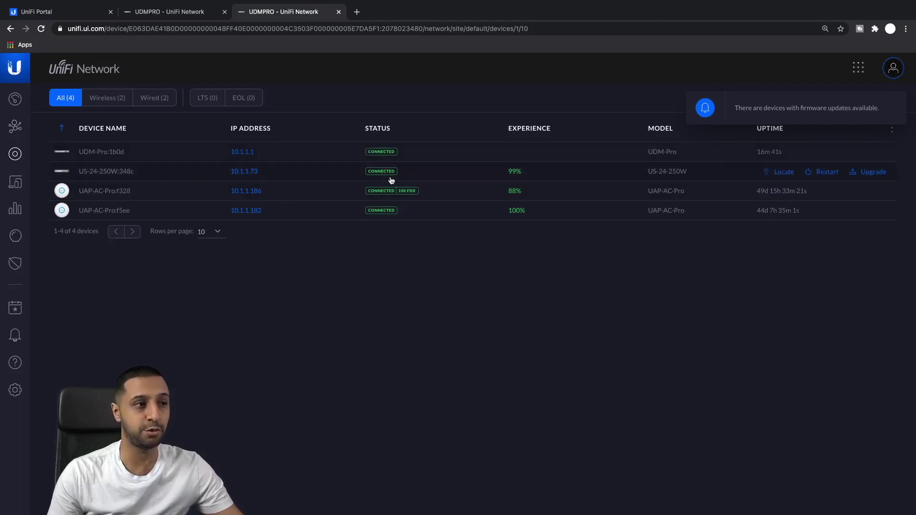
Step: List all wired and wireless clients in Network and review their IP addresses and connections
left_click(13, 183)
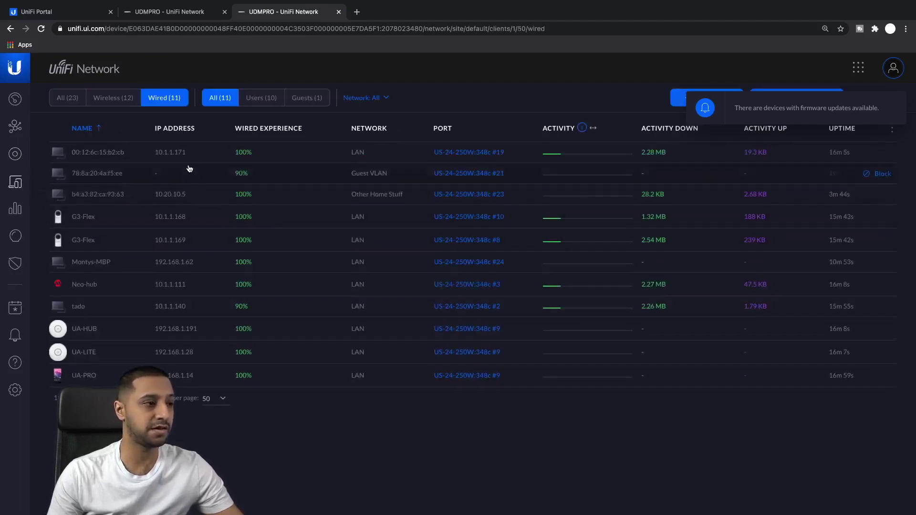
left_click(68, 97)
mouse_move(196, 404)
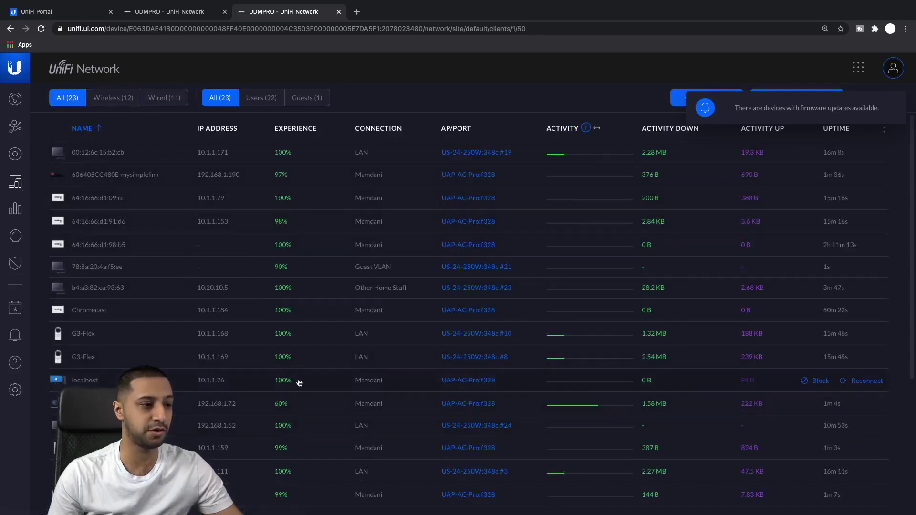
scroll(299, 382, "down", 4)
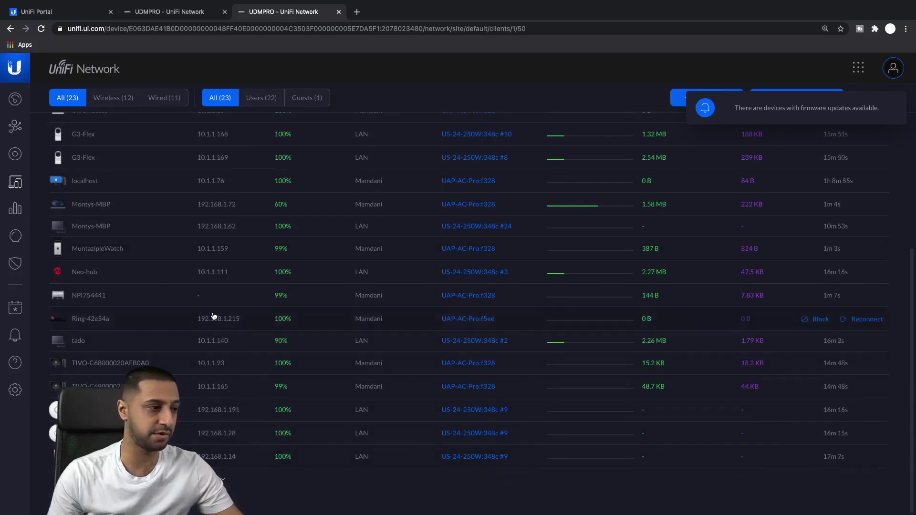
scroll(210, 319, "up", 4)
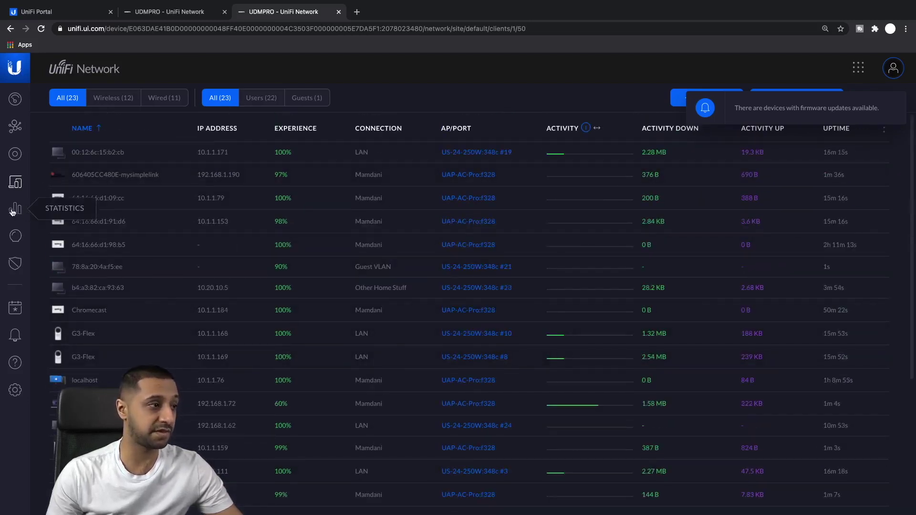
Step: Review the restored WiFi networks and the Networks list in the Network settings
left_click(21, 382)
left_click(100, 128)
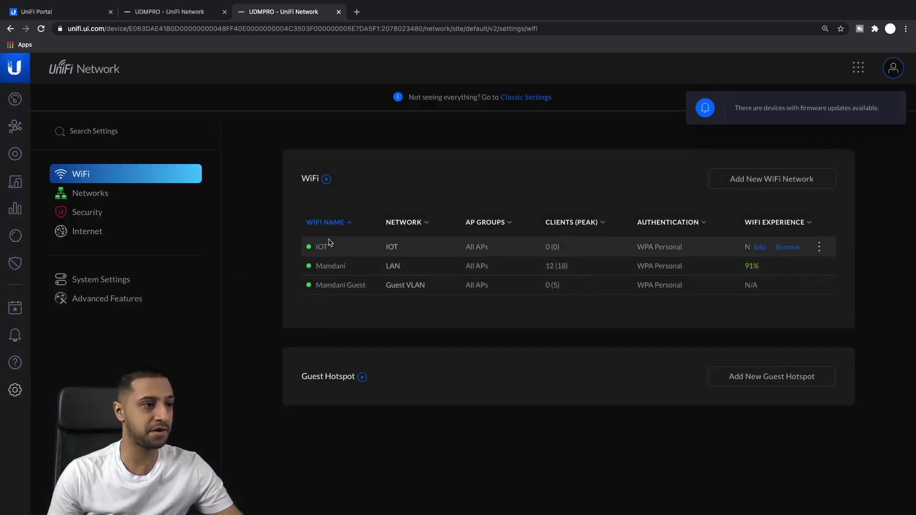
left_click(114, 194)
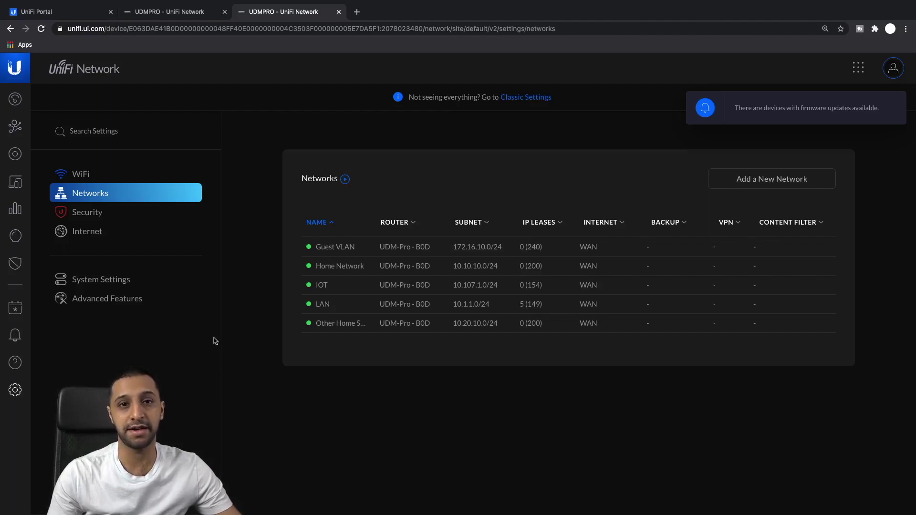
Step: Expand Backups in the Protect application's general settings and import the backup file unifi_protect_backup.v1.17.2.202102060002000.zip from Downloads
left_click(27, 71)
left_click(392, 324)
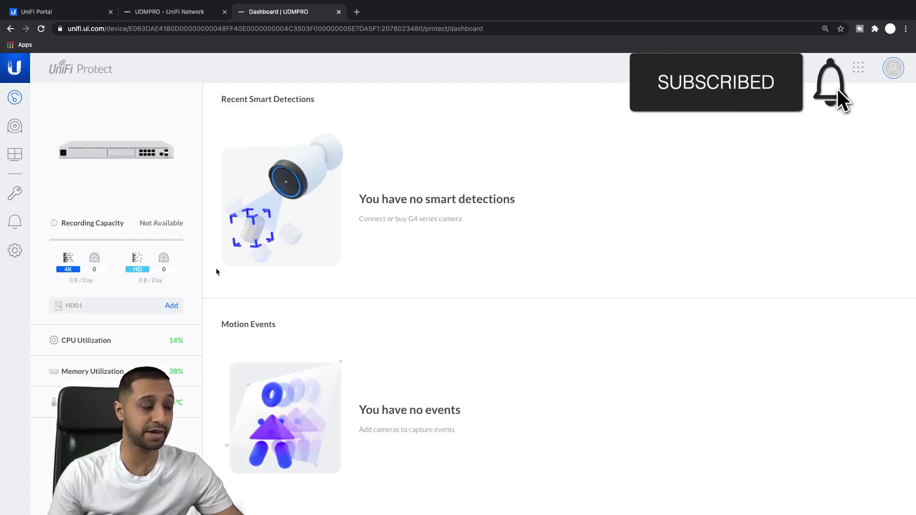
left_click(14, 256)
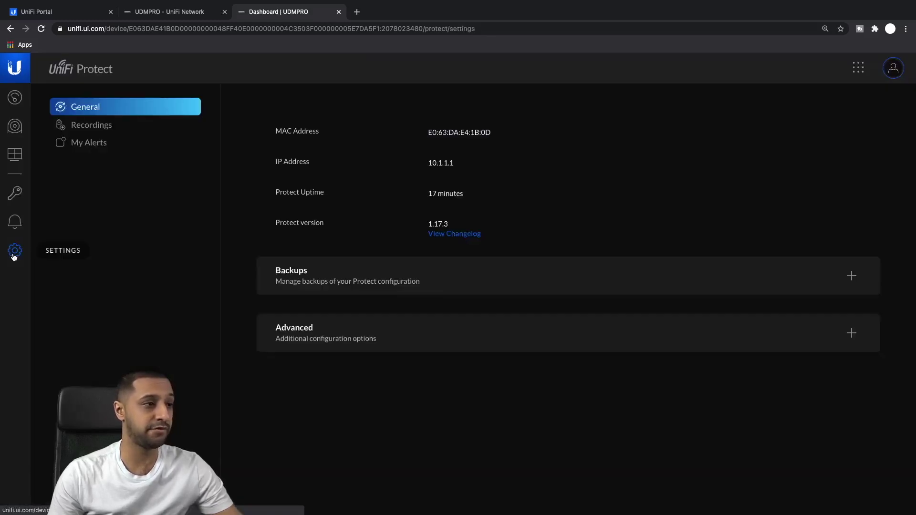
left_click(470, 280)
left_click_drag(476, 372, 513, 372)
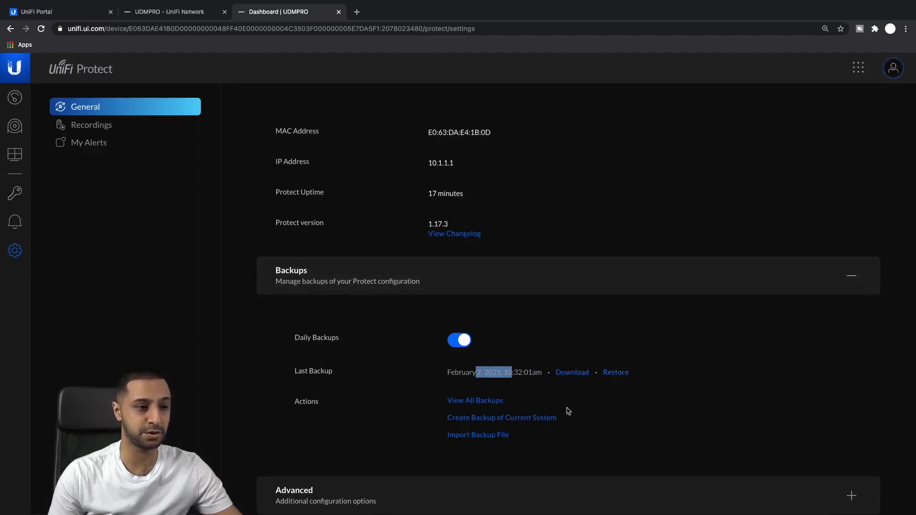
left_click(485, 440)
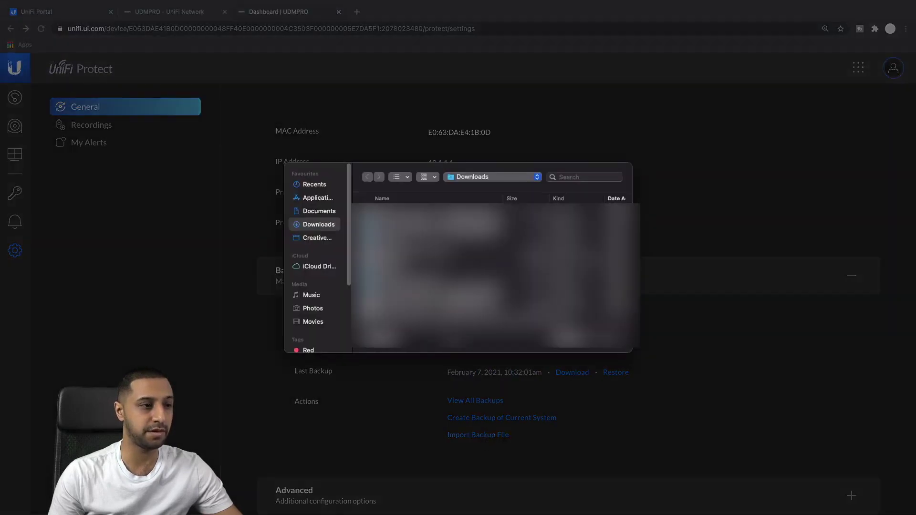
double_click(436, 279)
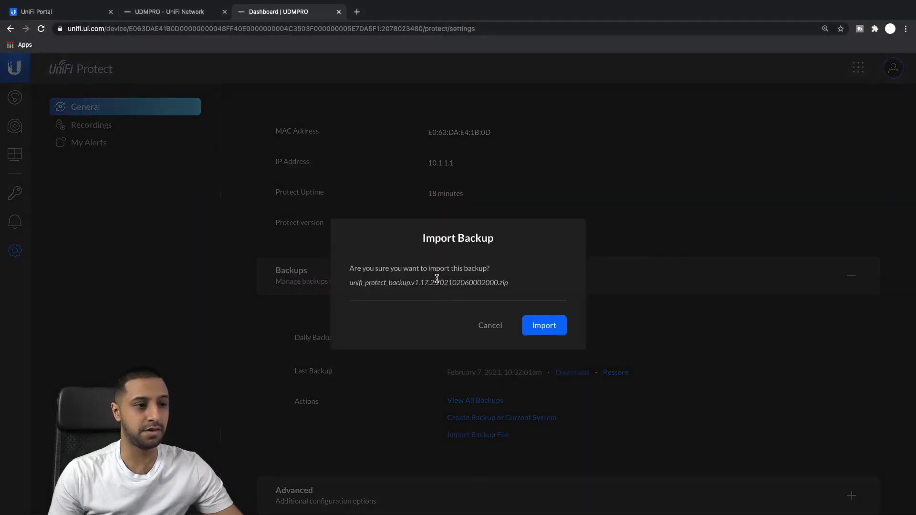
left_click(541, 330)
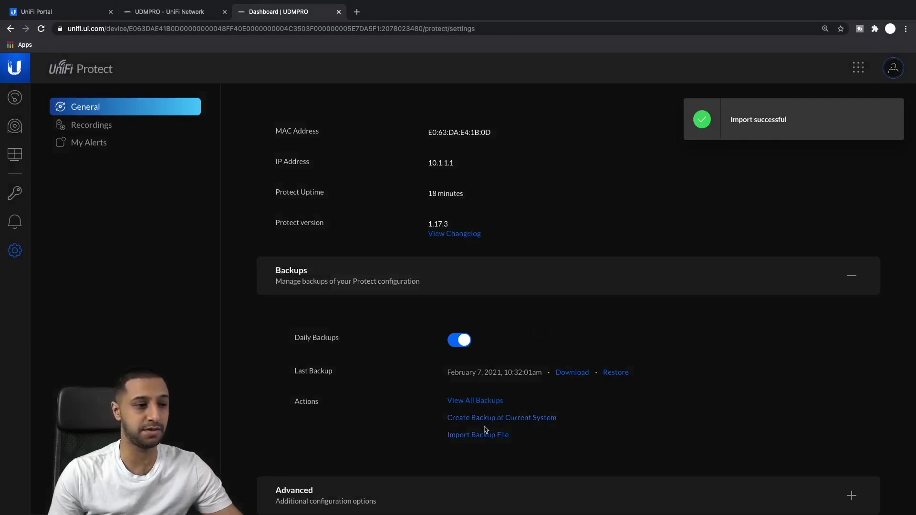
Step: View the list of all Protect backups, return to the Backups section and restore the last backup
left_click(478, 402)
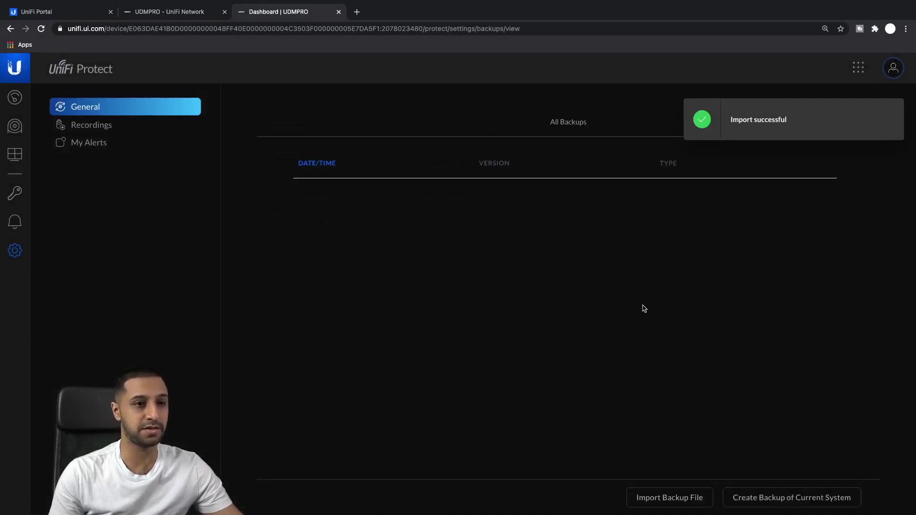
left_click(848, 126)
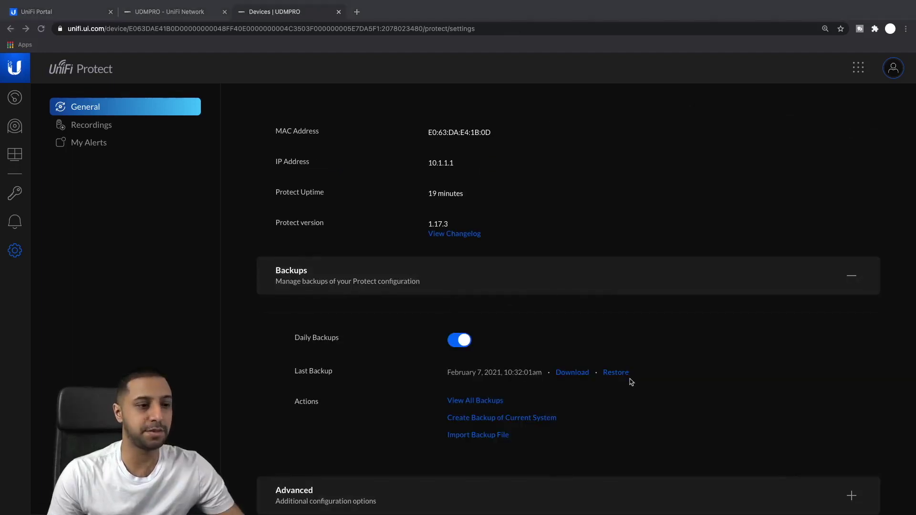
left_click(615, 374)
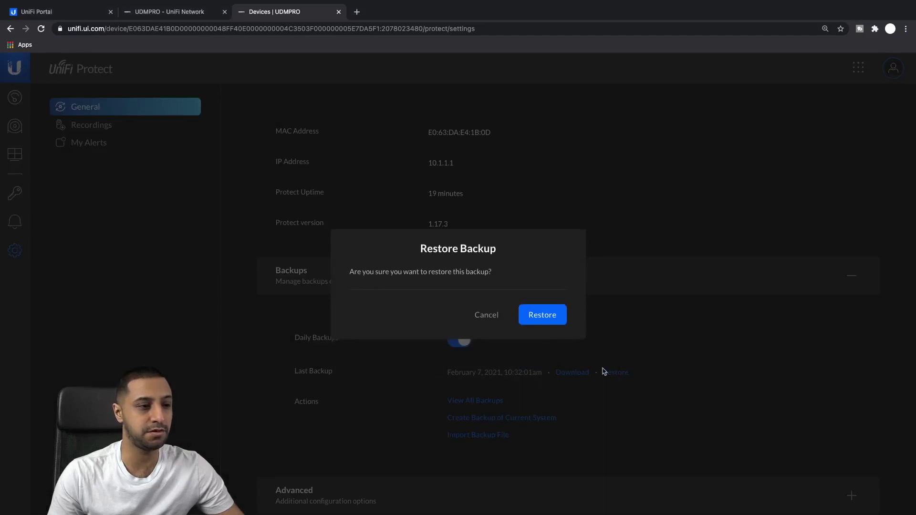
left_click(542, 316)
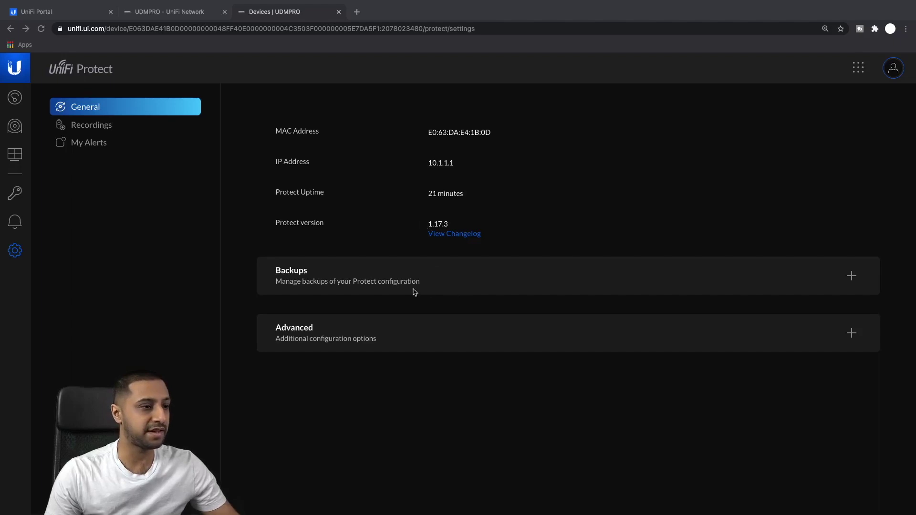
left_click(13, 129)
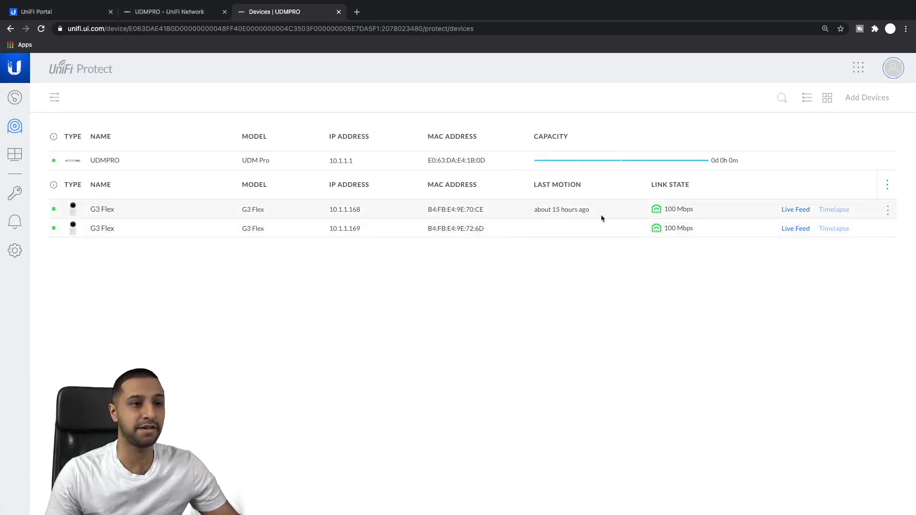
left_click(789, 210)
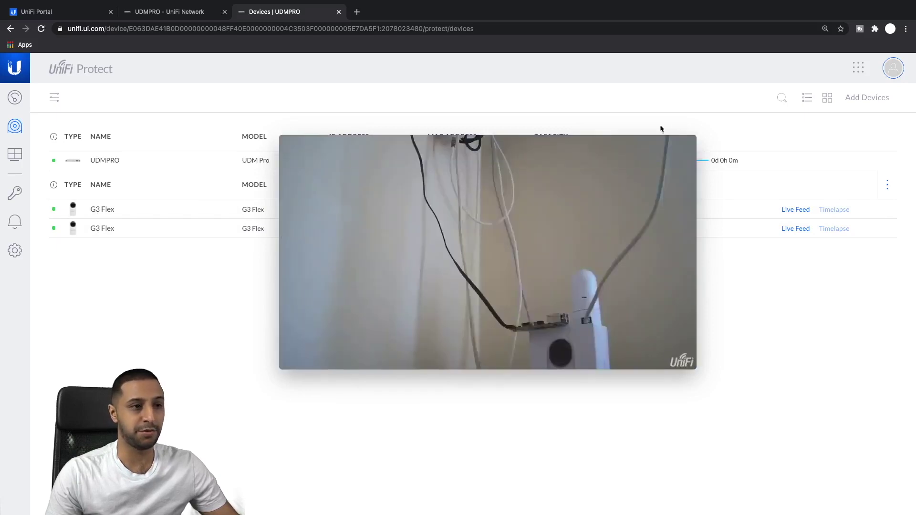
left_click(673, 148)
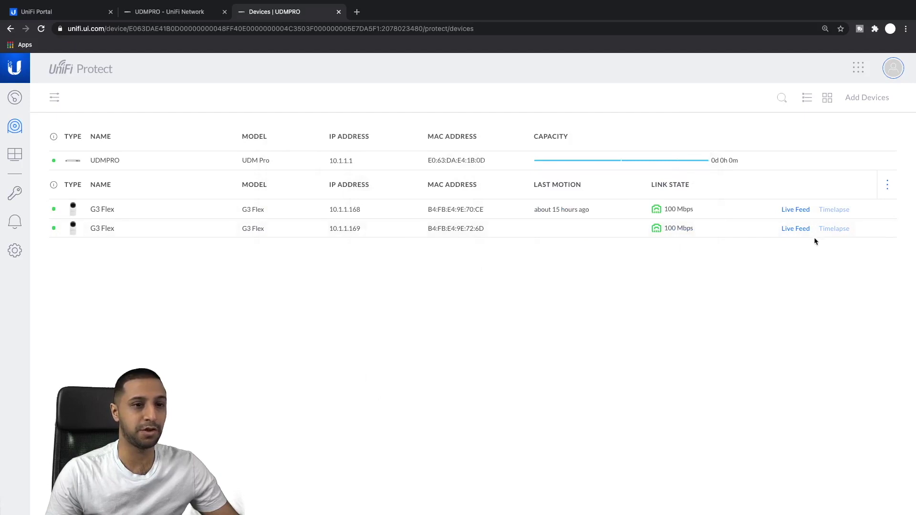
left_click(795, 228)
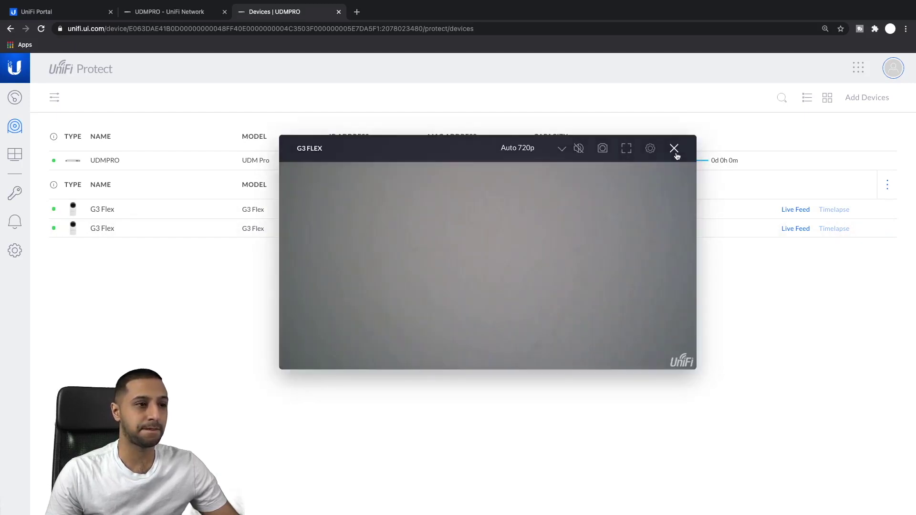
left_click(674, 148)
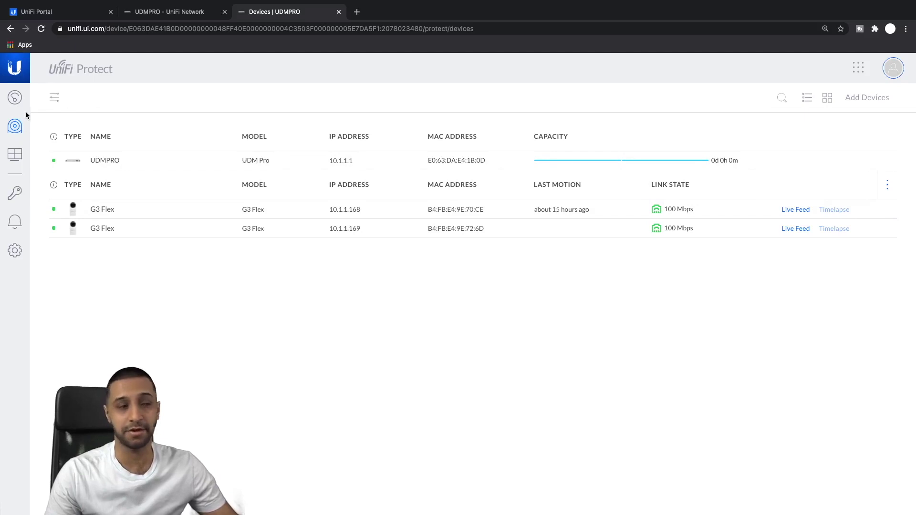
Step: Open the Applications section of the UDM Pro's settings and check for an Access update
left_click(14, 67)
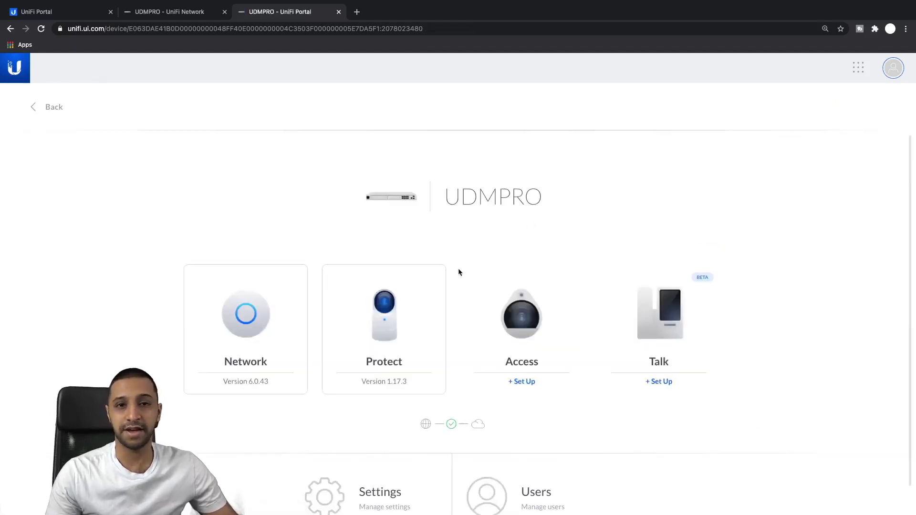
left_click(318, 504)
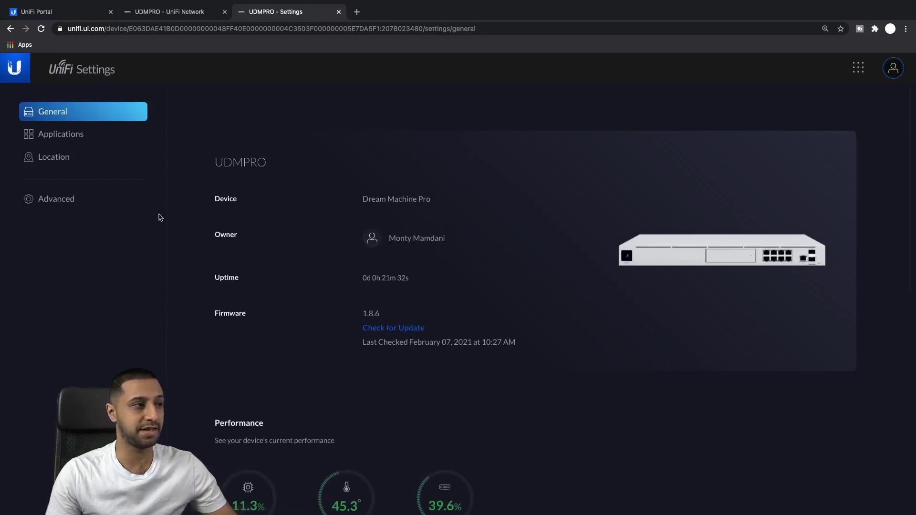
left_click(86, 135)
left_click(750, 353)
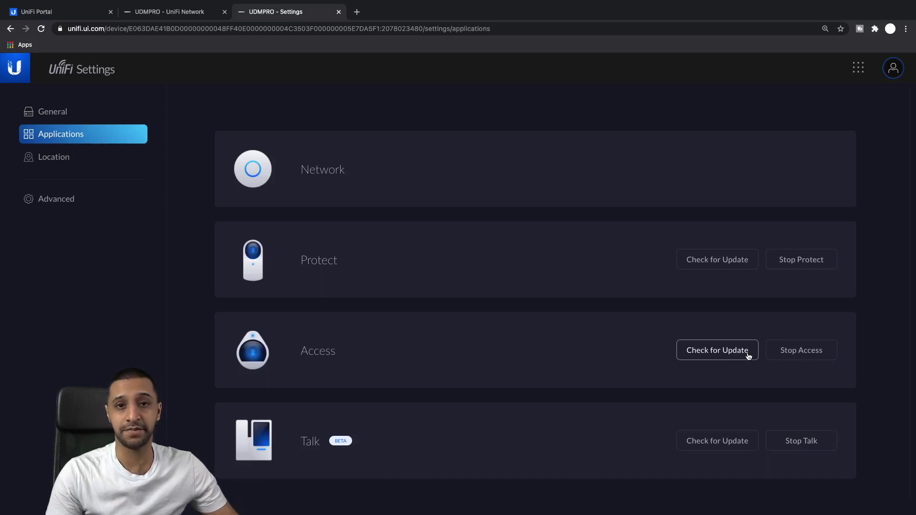
Step: Set up Access from the UDM Pro's application overview, skipping elements, keeping the all-day access schedule, and dismiss the installation rating
left_click(52, 72)
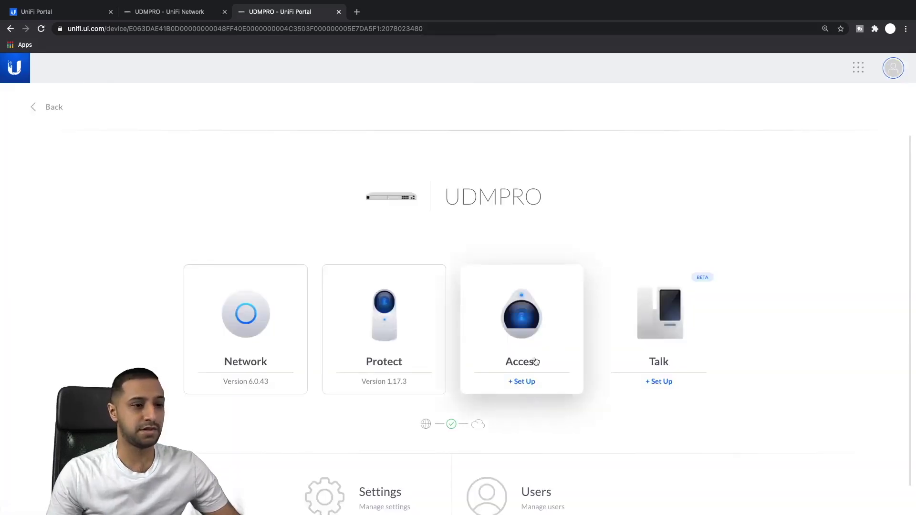
left_click(523, 382)
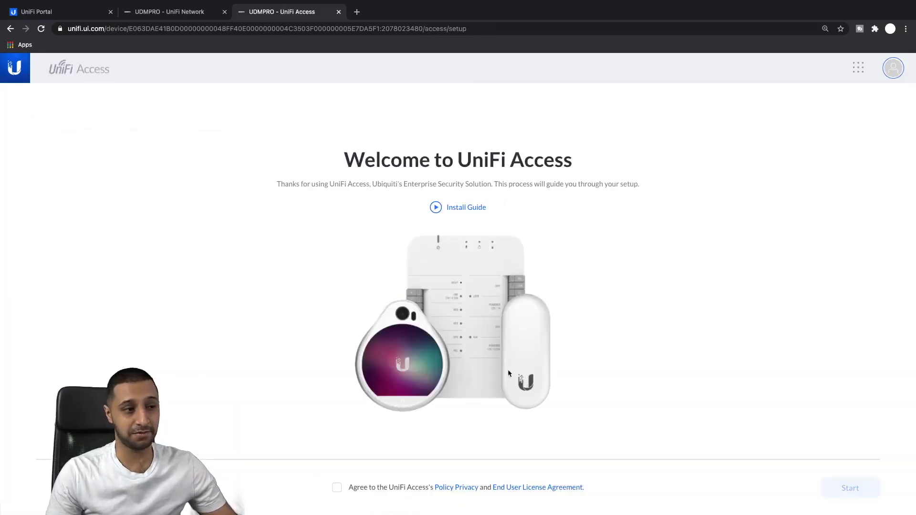
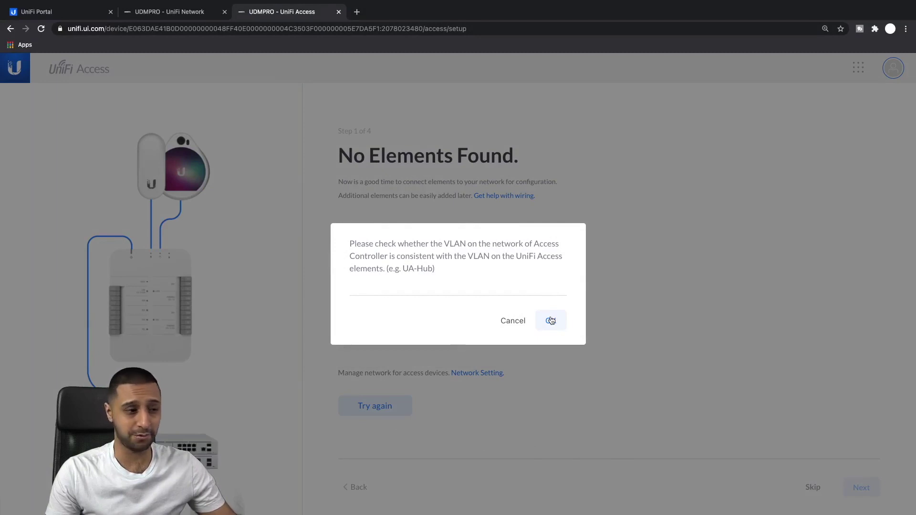
left_click(551, 321)
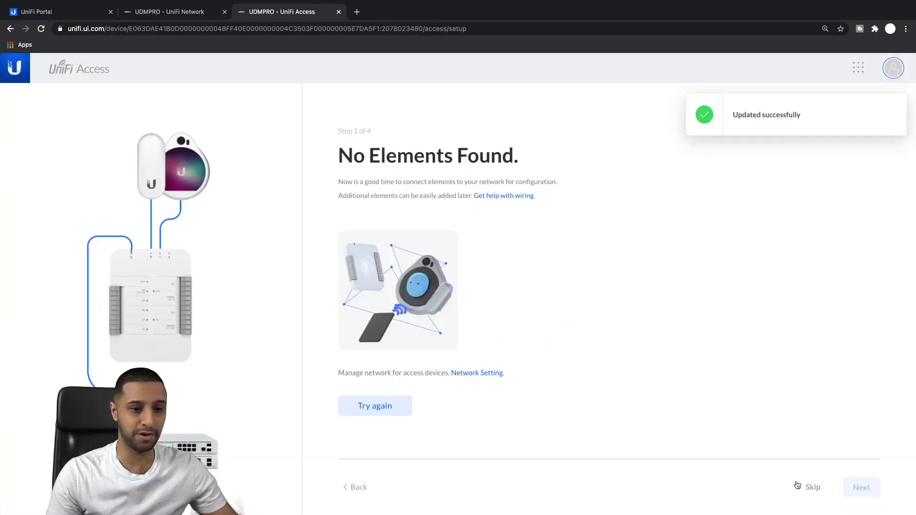
left_click(809, 487)
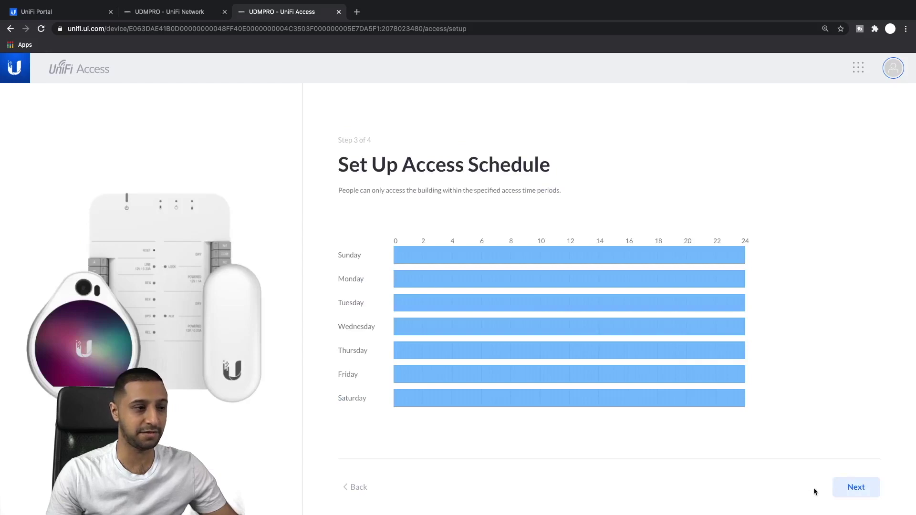
left_click(856, 486)
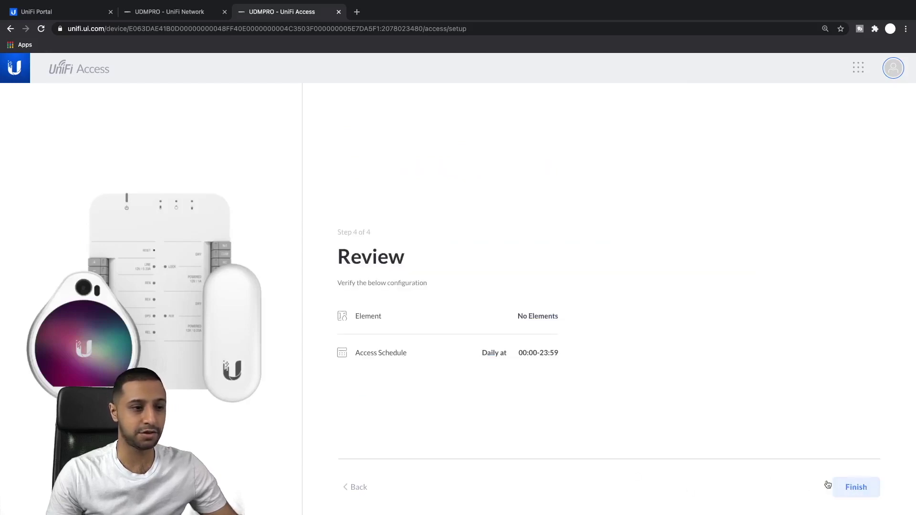
left_click(865, 492)
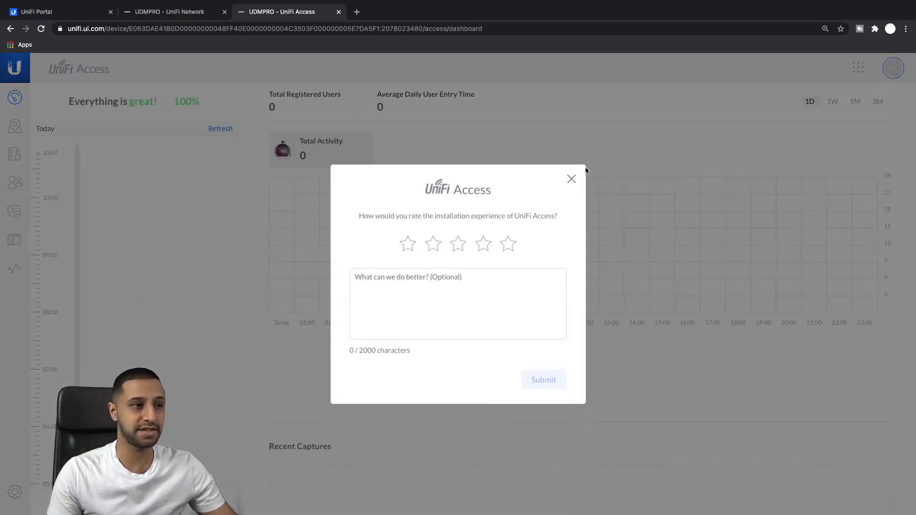
left_click(572, 179)
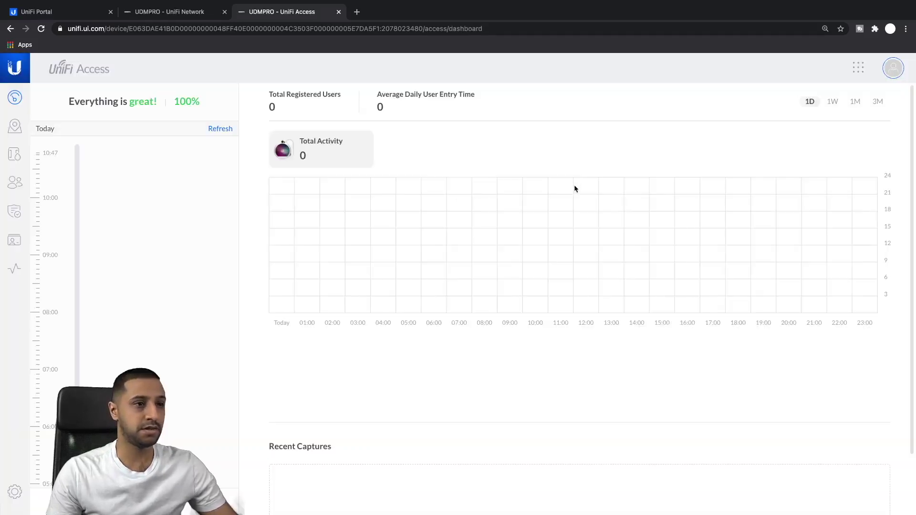
Step: Look through the Elements, Users, Policies and Visitors sections of Access
left_click(15, 127)
left_click(11, 159)
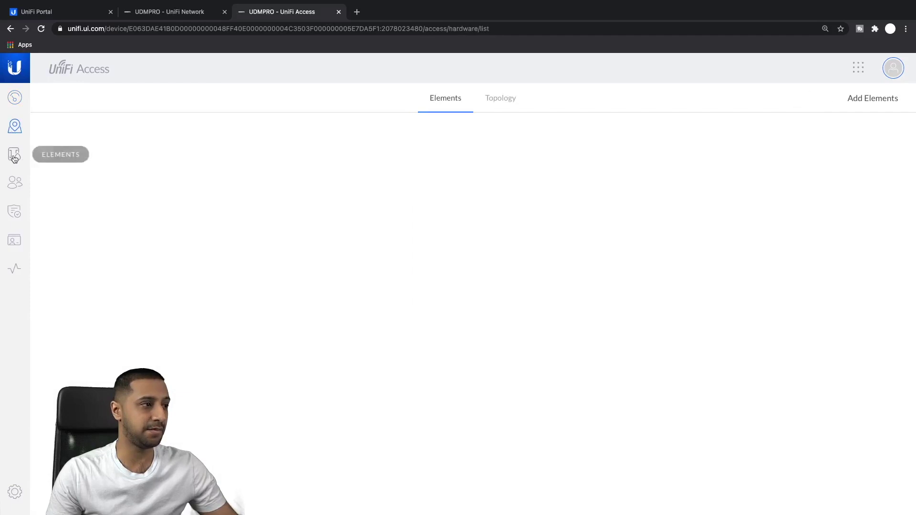
left_click(14, 126)
left_click(14, 155)
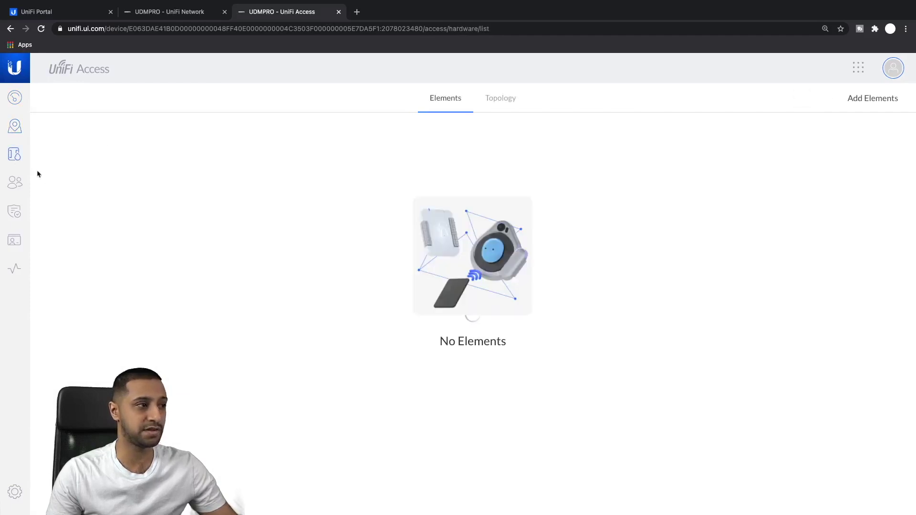
left_click(15, 182)
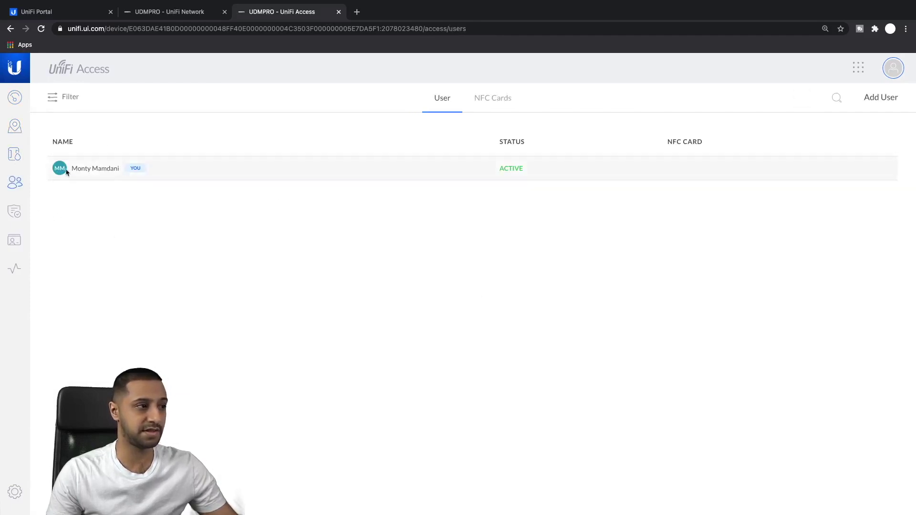
left_click(14, 212)
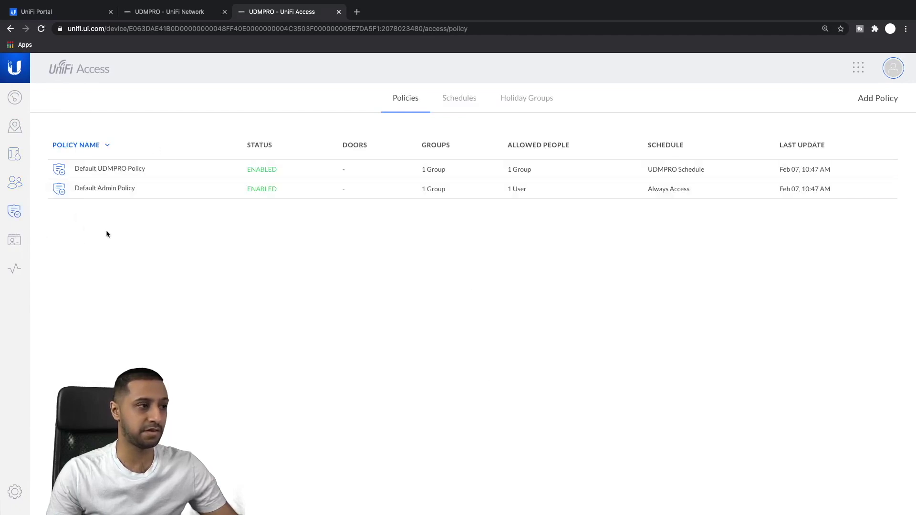
left_click(14, 241)
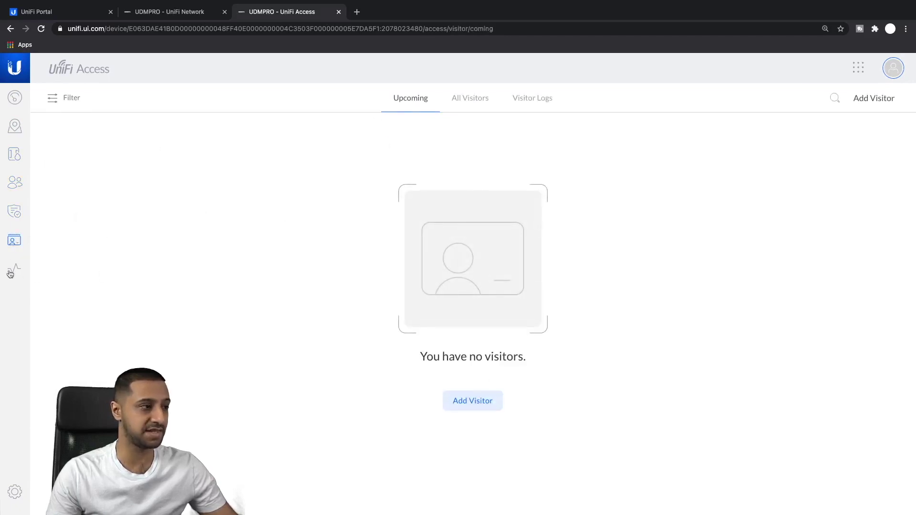
Step: Restore Access from backup-2021-02-07 (1).zip in Downloads, accept the Access privacy policy and license agreement and start its setup
left_click(15, 491)
left_click(110, 193)
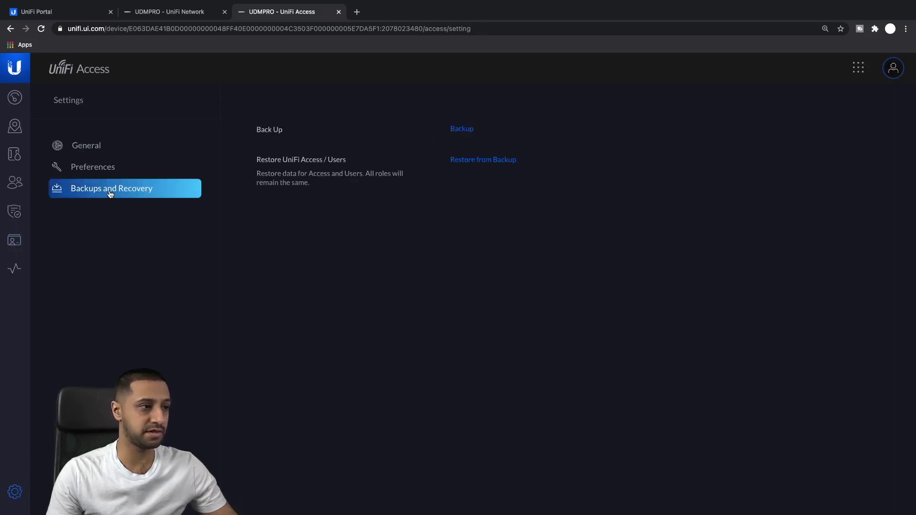
left_click(481, 162)
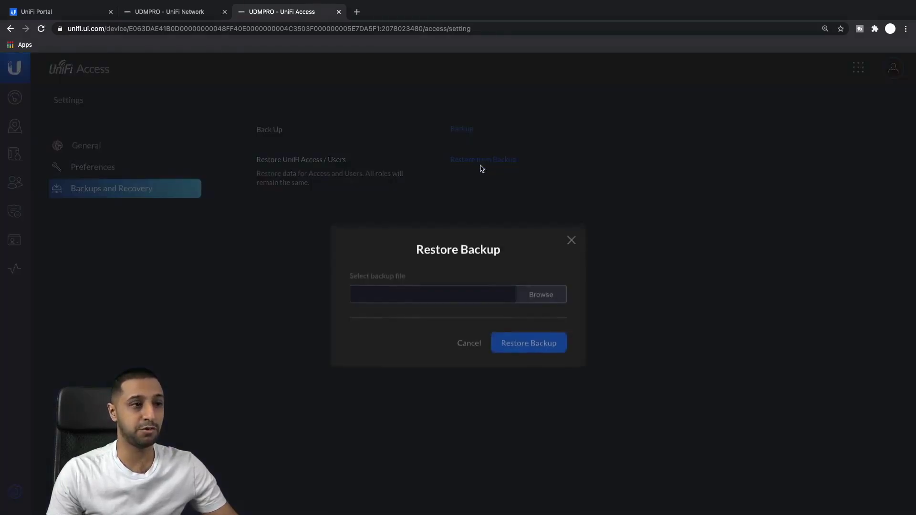
left_click(547, 286)
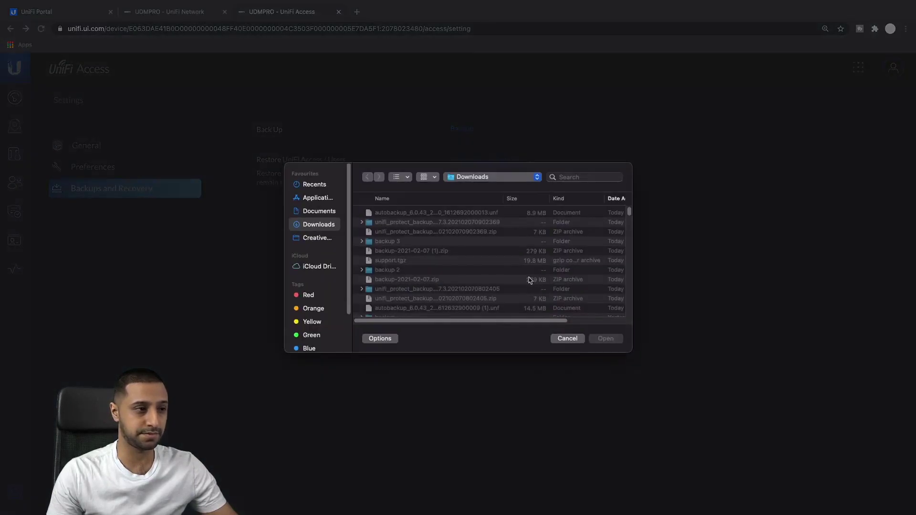
double_click(415, 251)
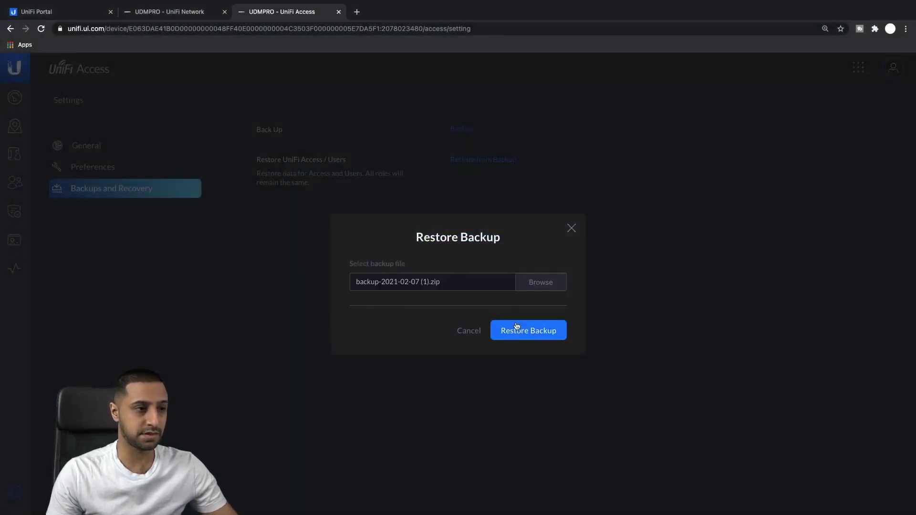
left_click(548, 335)
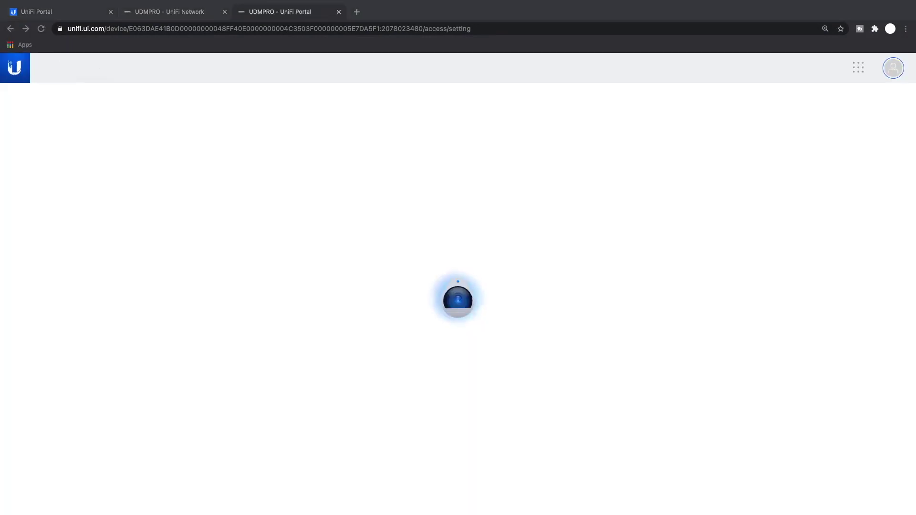
left_click(337, 487)
left_click(856, 487)
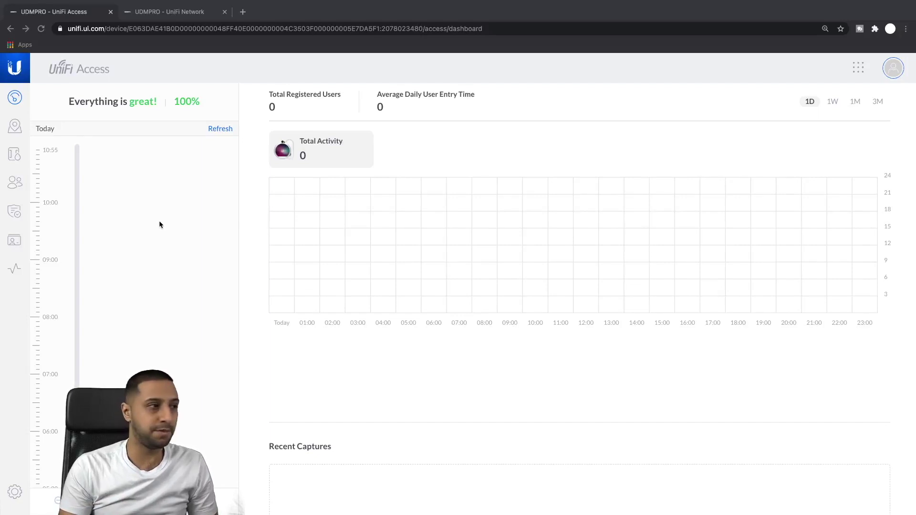
Step: Check the restored Access locations, elements, users, NFC cards, policies and visitors
left_click(14, 128)
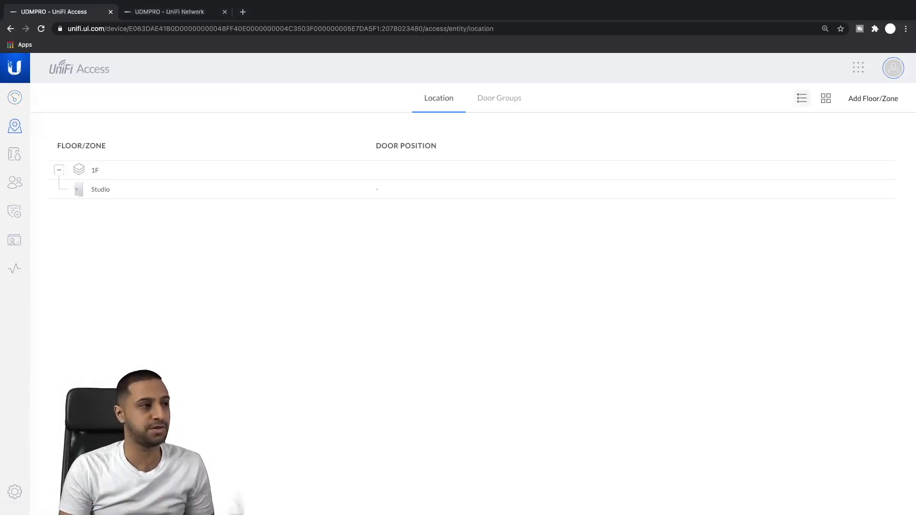
mouse_move(100, 171)
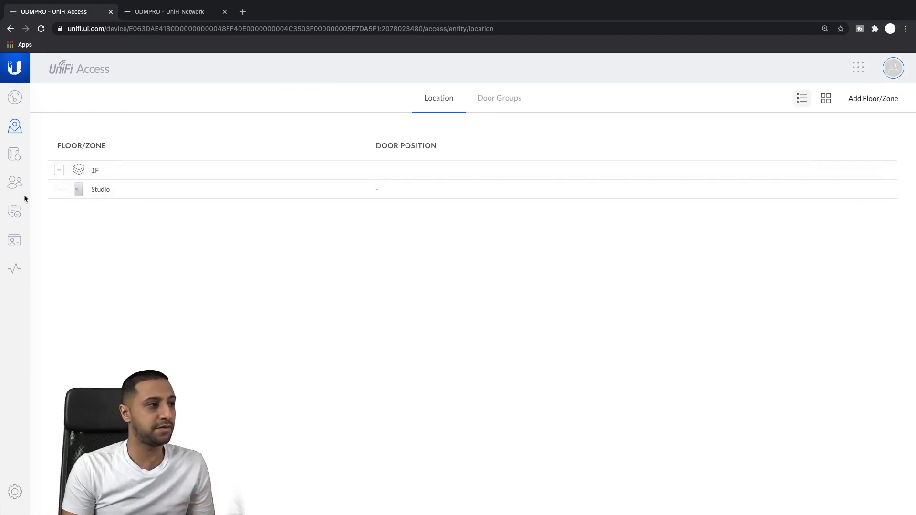
left_click(9, 157)
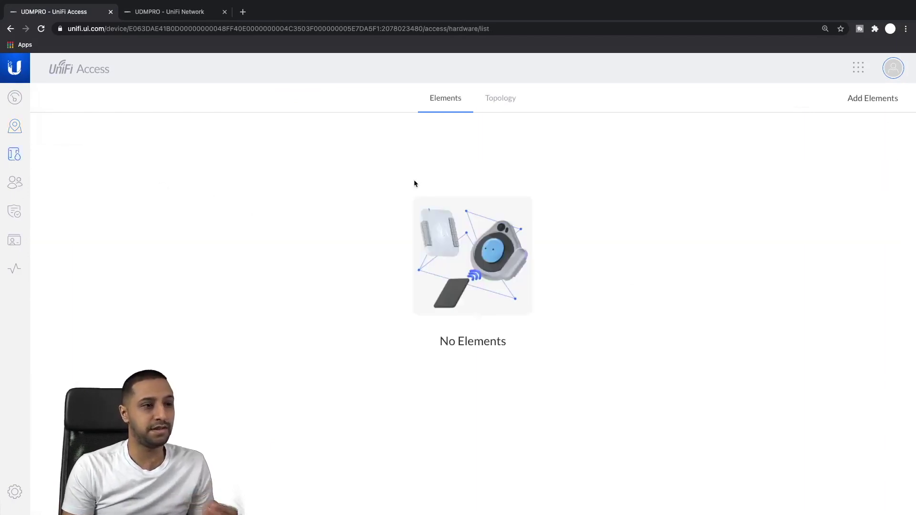
left_click(19, 186)
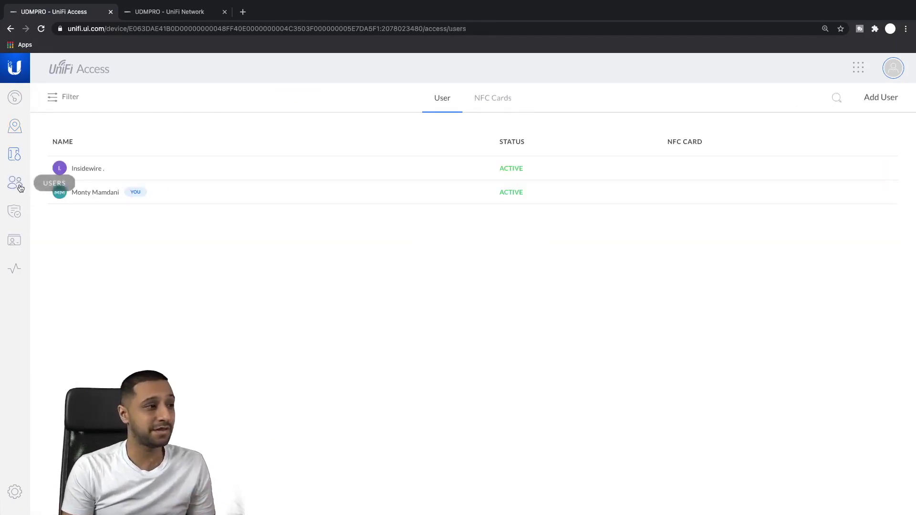
left_click(478, 103)
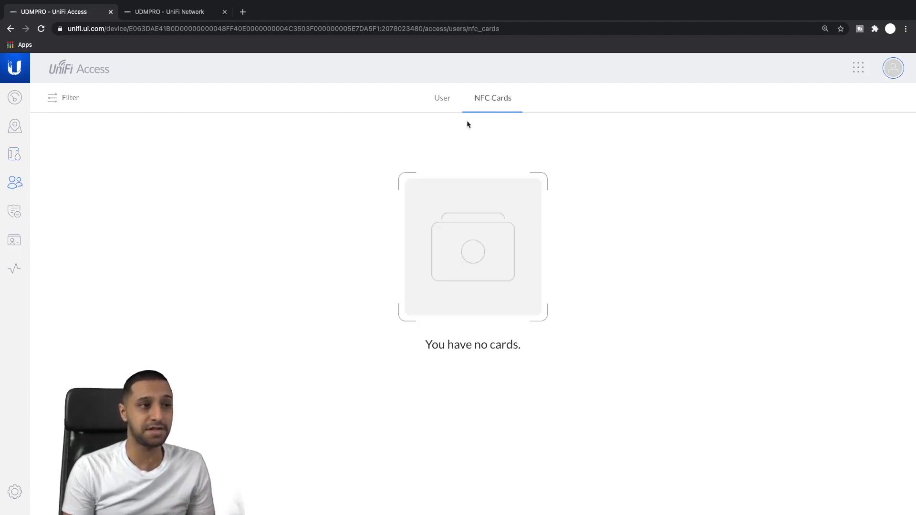
left_click(14, 217)
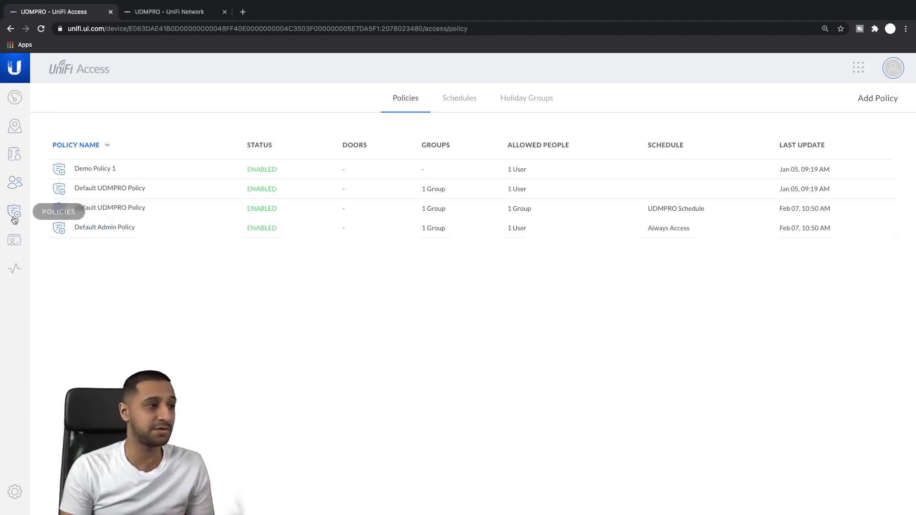
left_click(14, 240)
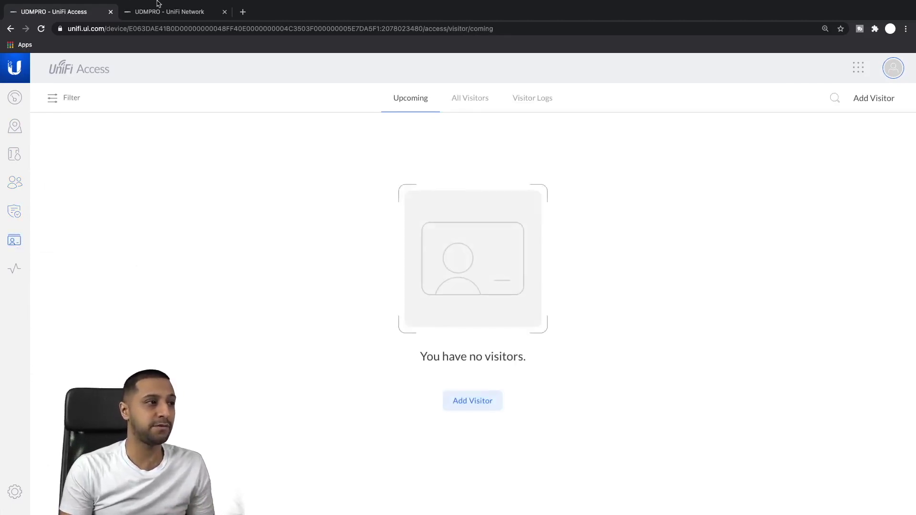
Step: Switch to the Network application and inspect the UA-HUB client's fixed IP address setting
left_click(168, 10)
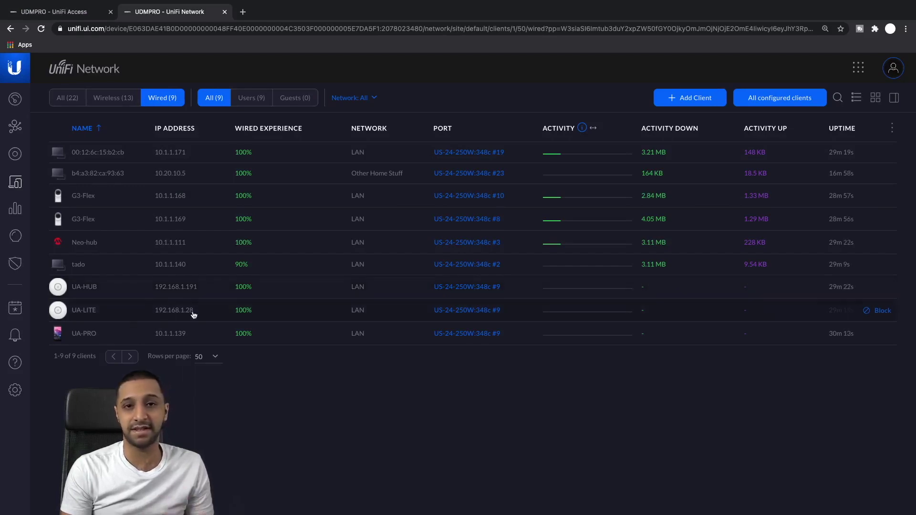
left_click(378, 288)
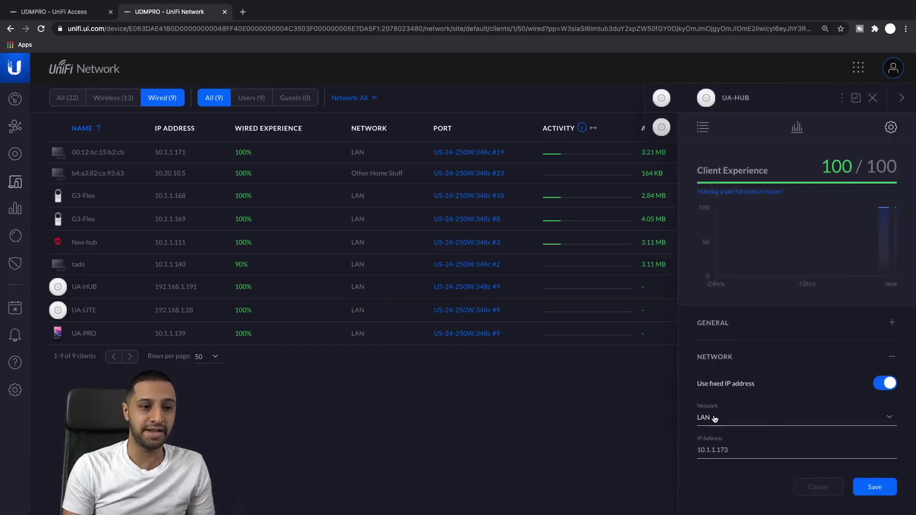
left_click_drag(731, 453, 687, 456)
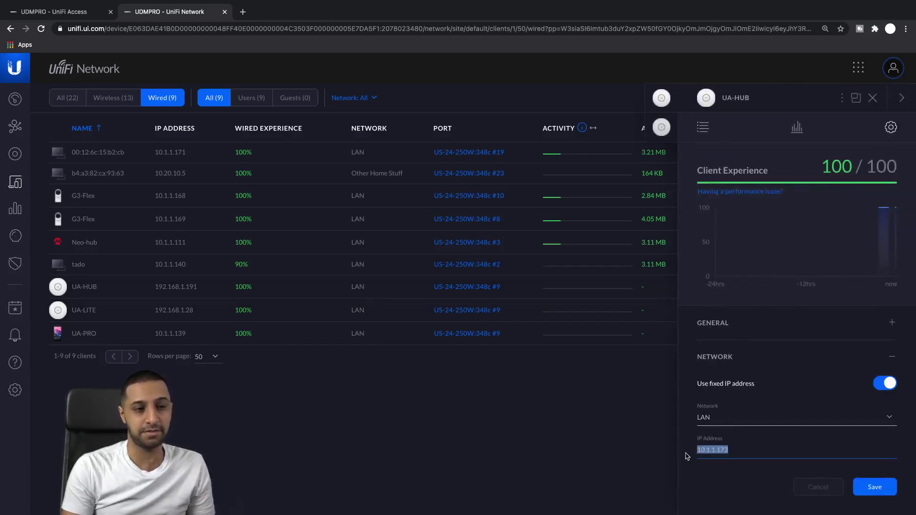
left_click(901, 99)
Step: Save the UA-LITE client's network settings with fixed IP address 10.1.1.190 on LAN and close its details
left_click(206, 310)
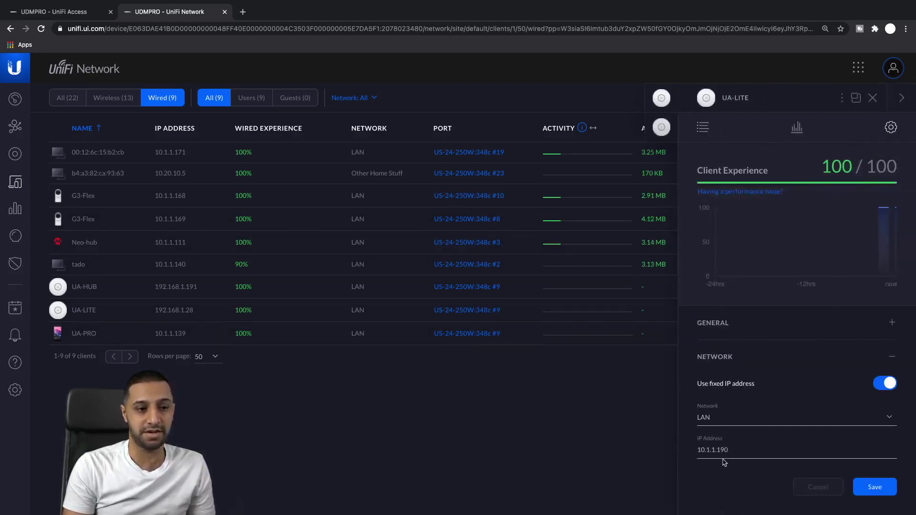
left_click(877, 486)
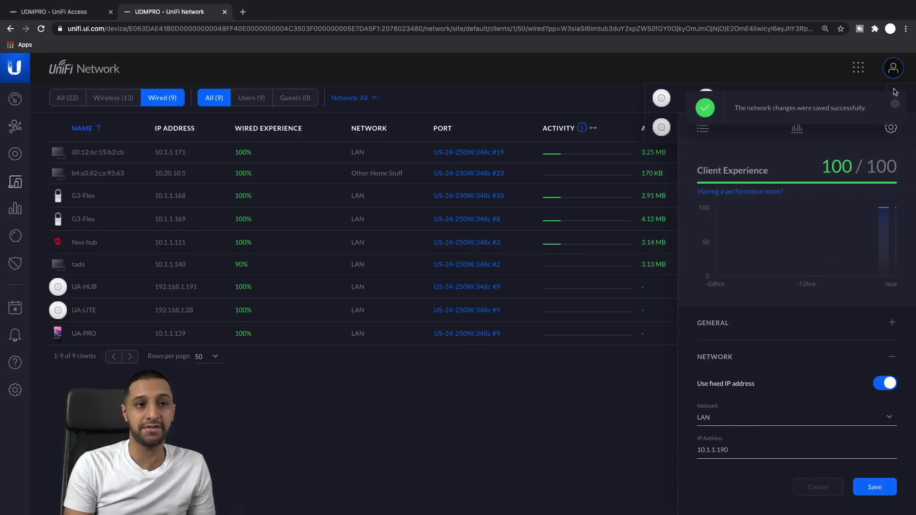
left_click(897, 104)
left_click(901, 99)
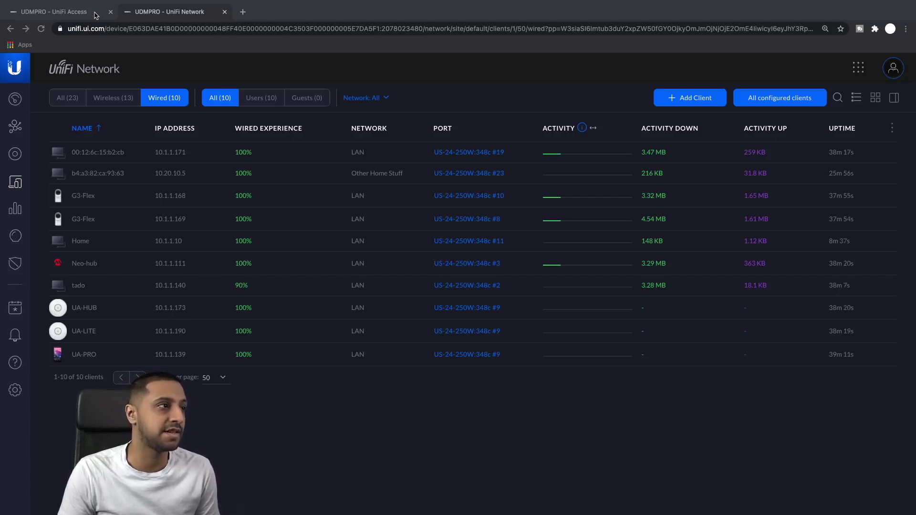
Step: Switch to the Access application and restore its data again from backup-2021-02-07 (1).zip in Downloads
left_click(71, 11)
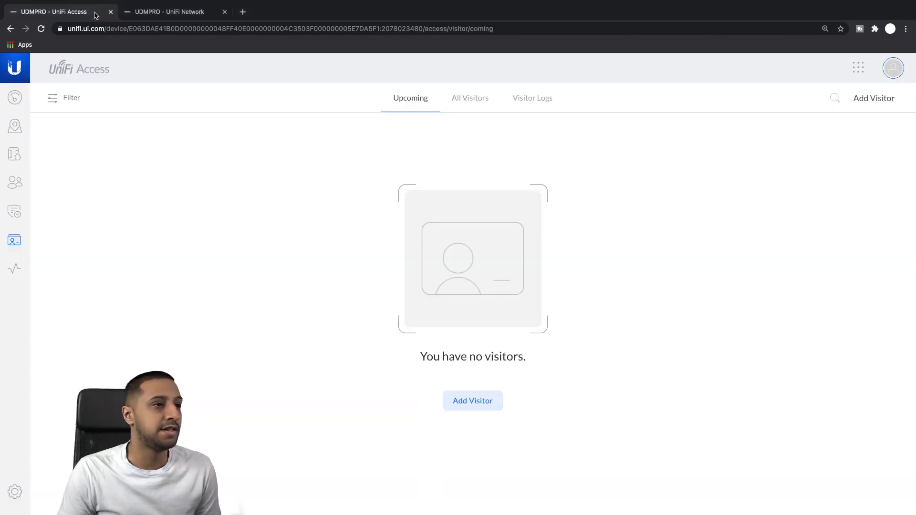
left_click(15, 489)
left_click(129, 187)
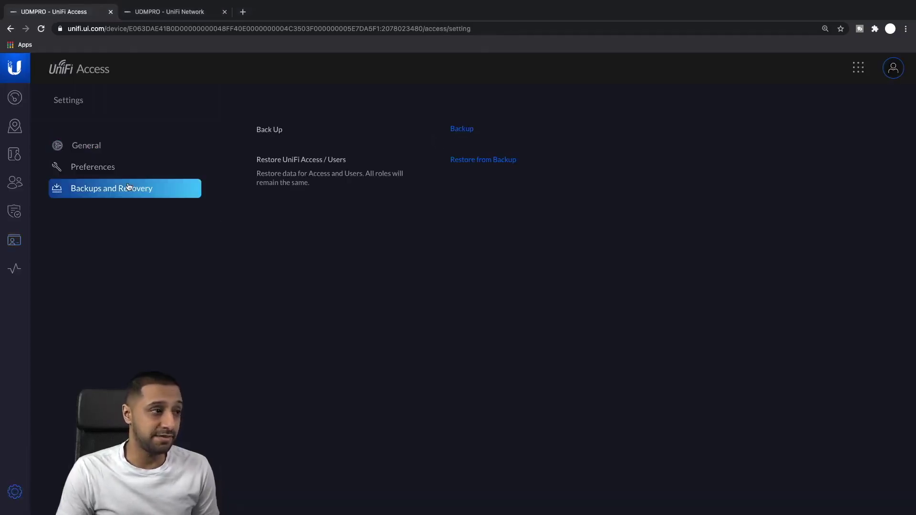
left_click(483, 160)
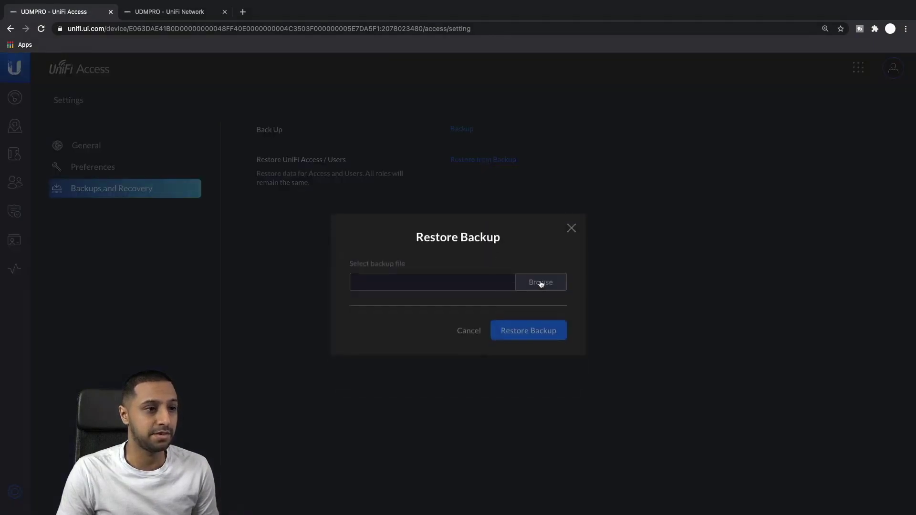
left_click(542, 284)
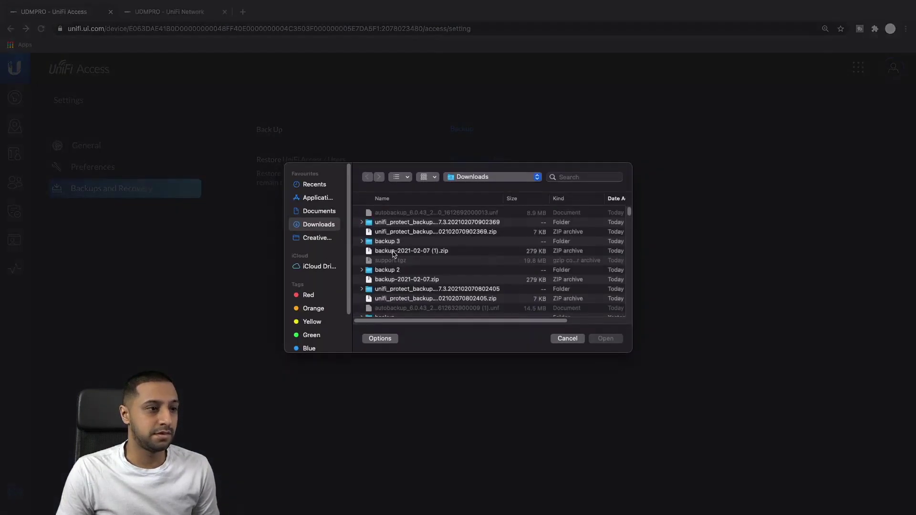
double_click(408, 253)
left_click(522, 333)
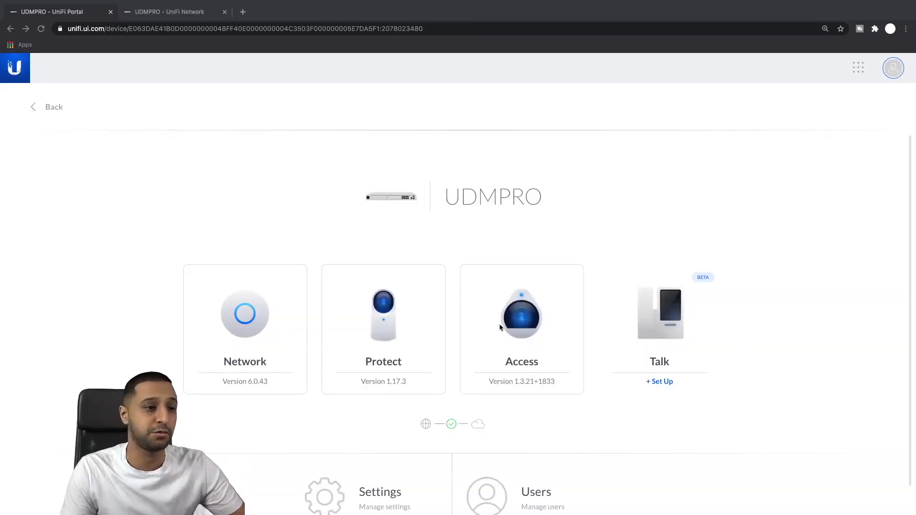
Step: Reopen Access on the UDMPRO and check the dashboard's device issues, the locations, door groups and elements
left_click(515, 319)
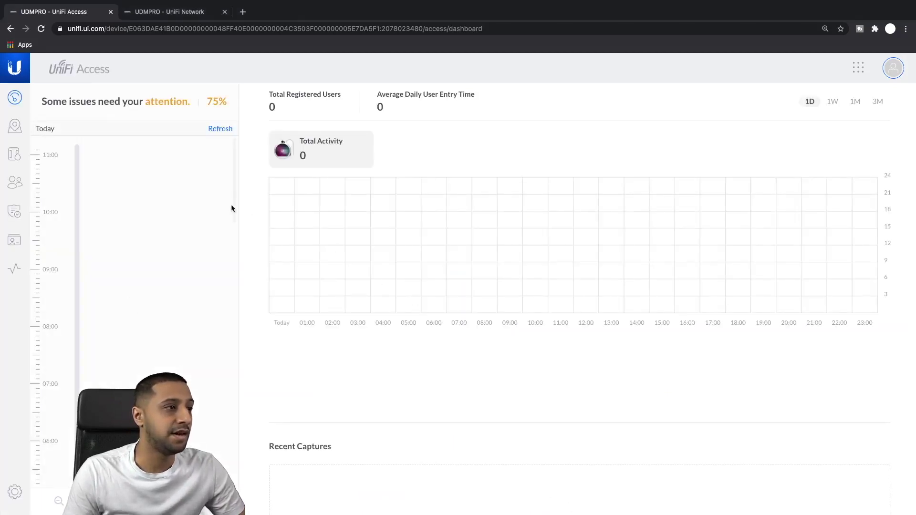
mouse_move(145, 102)
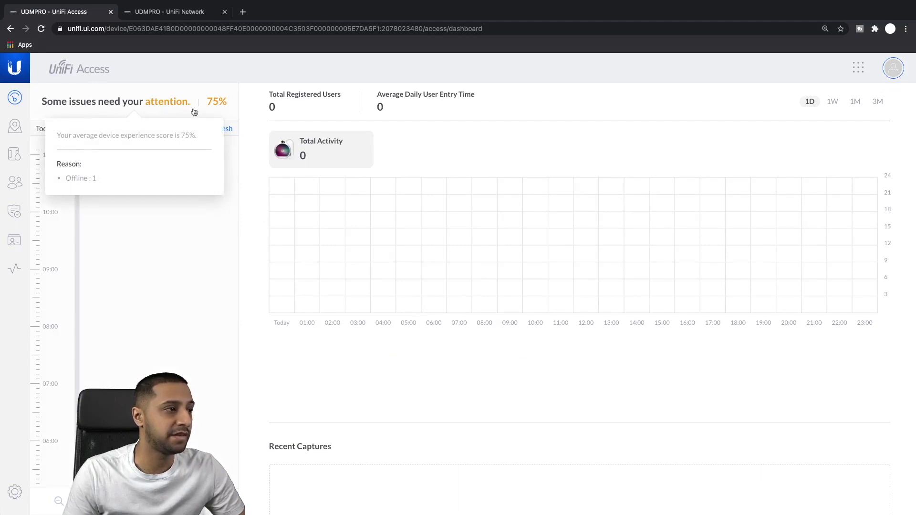
left_click(15, 126)
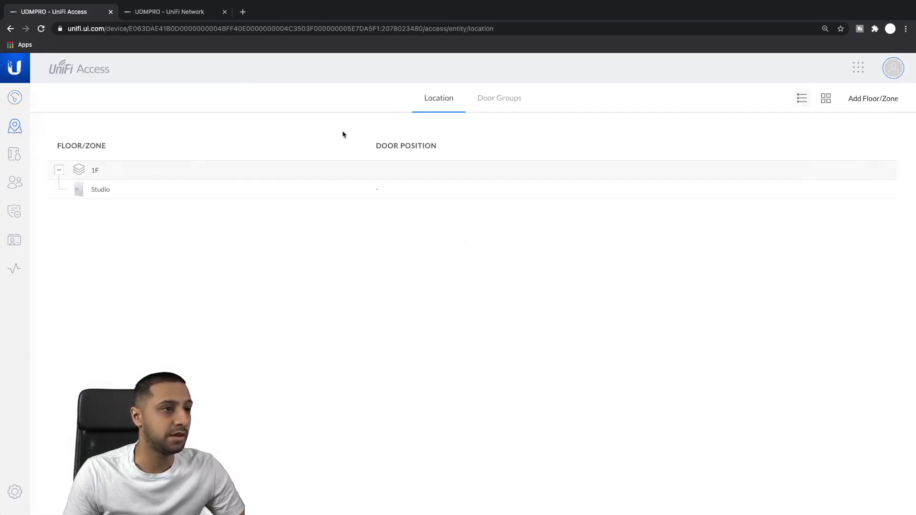
left_click(499, 98)
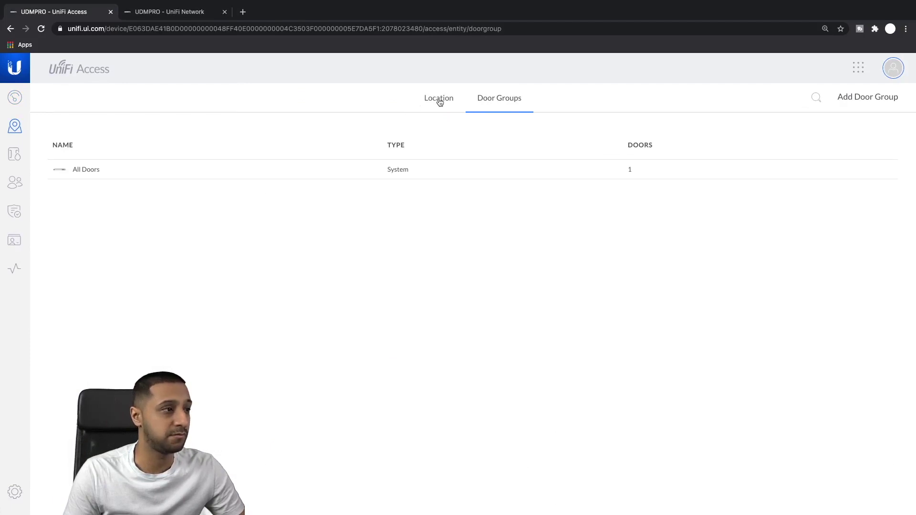
left_click(439, 99)
left_click(15, 154)
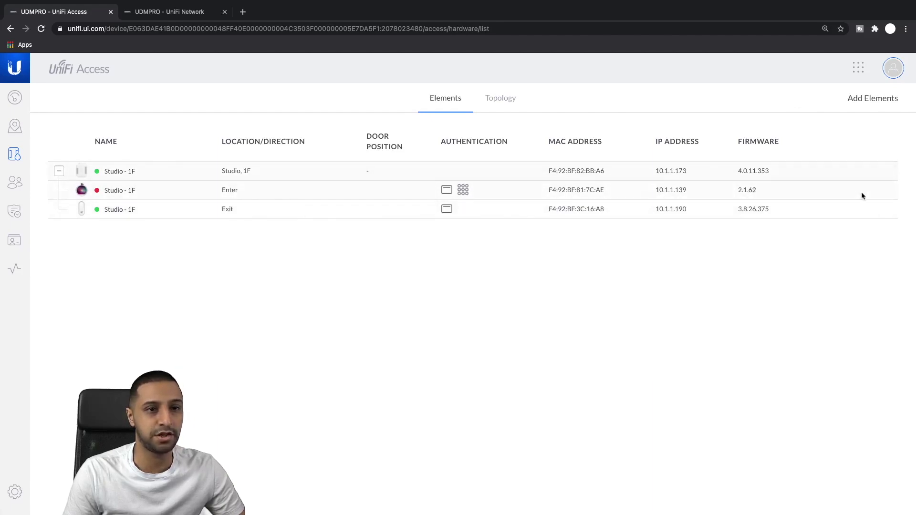
Step: Review the restored Access users, NFC cards, policies, visitors, visitor logs and access logs
left_click(15, 183)
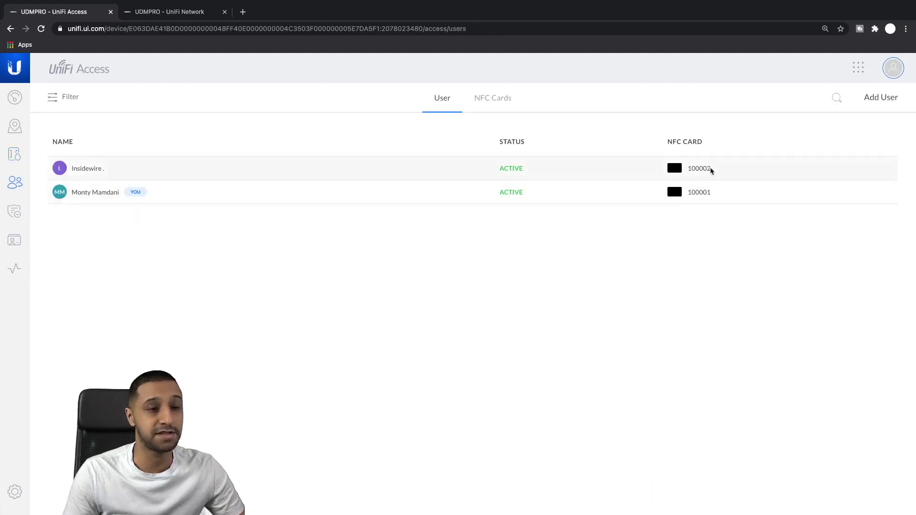
left_click(504, 103)
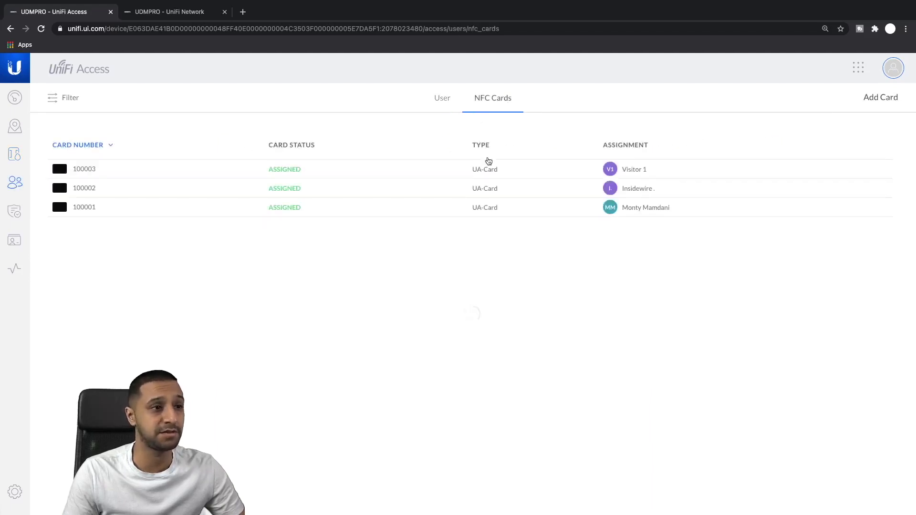
left_click(442, 97)
left_click(14, 211)
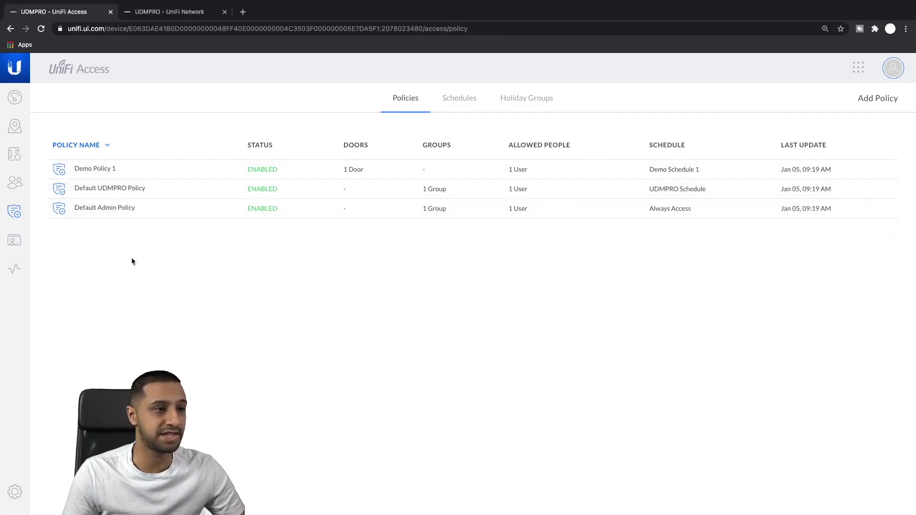
left_click(14, 240)
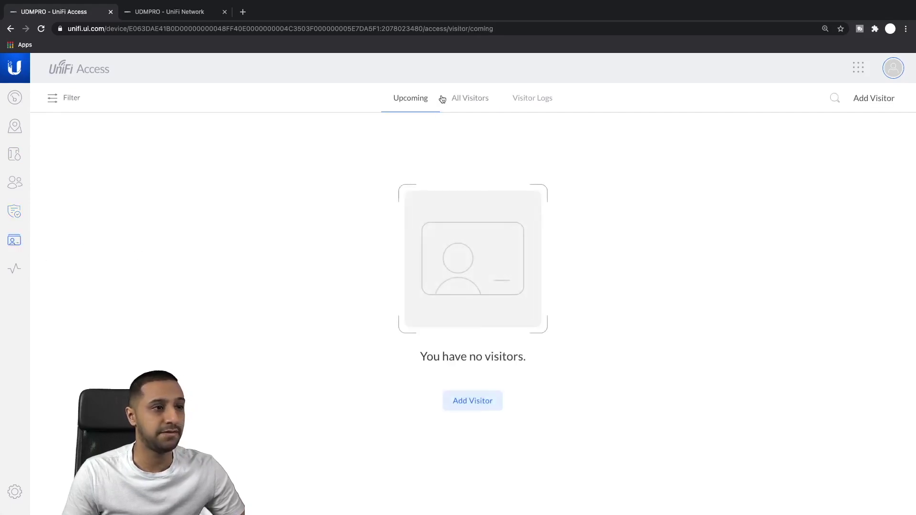
left_click(472, 97)
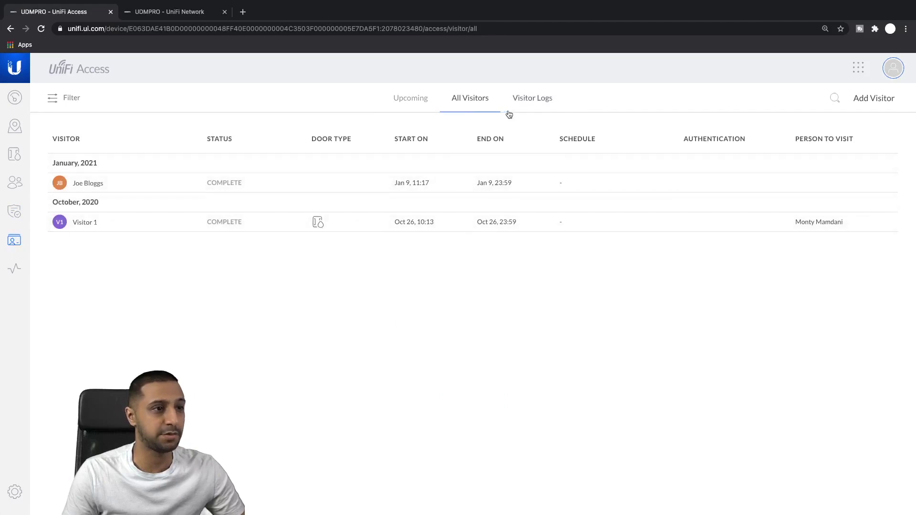
left_click(530, 101)
left_click(15, 269)
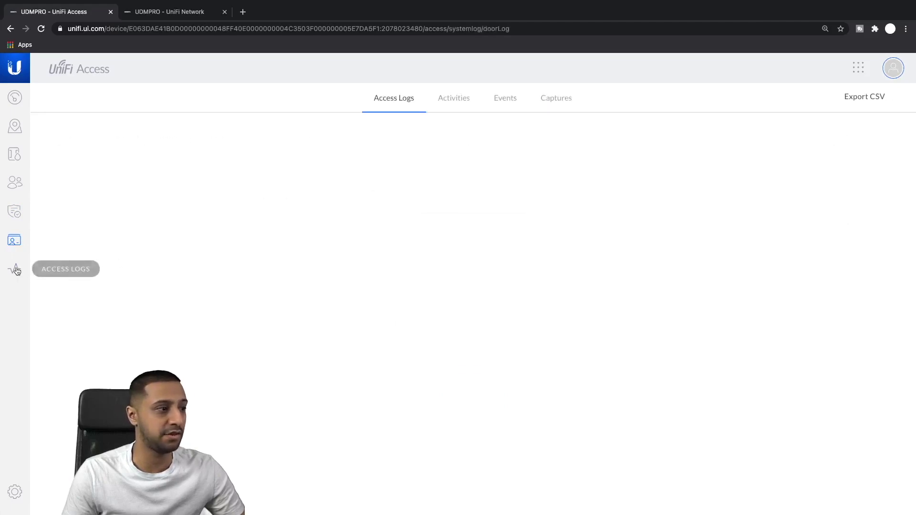